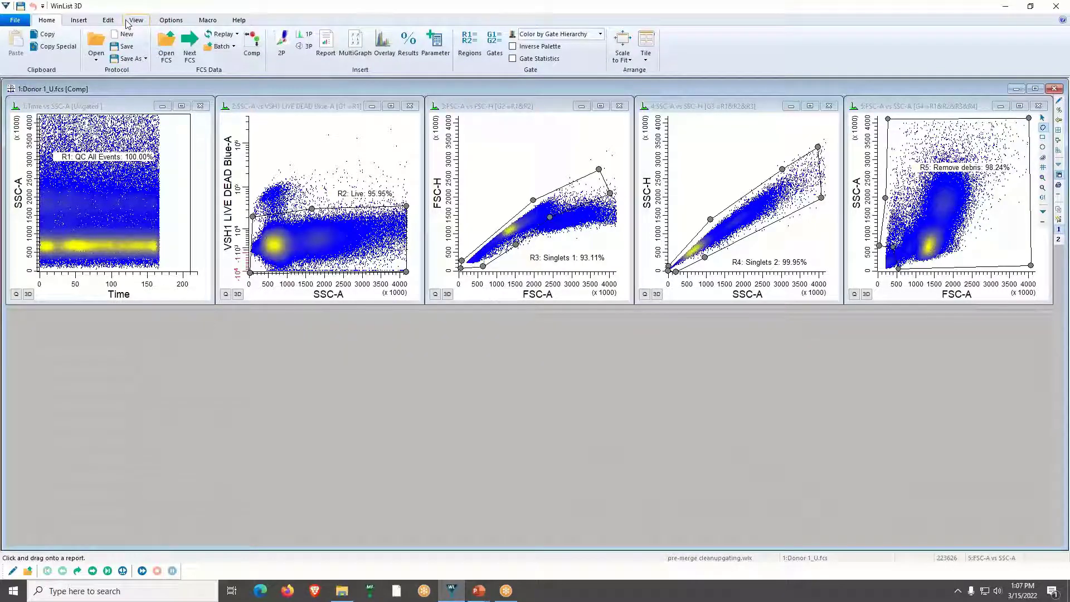
- Check that Program Controls allow 32 regions, 32 gates, 32 palette colours and 300000 packet size
left_click(109, 21)
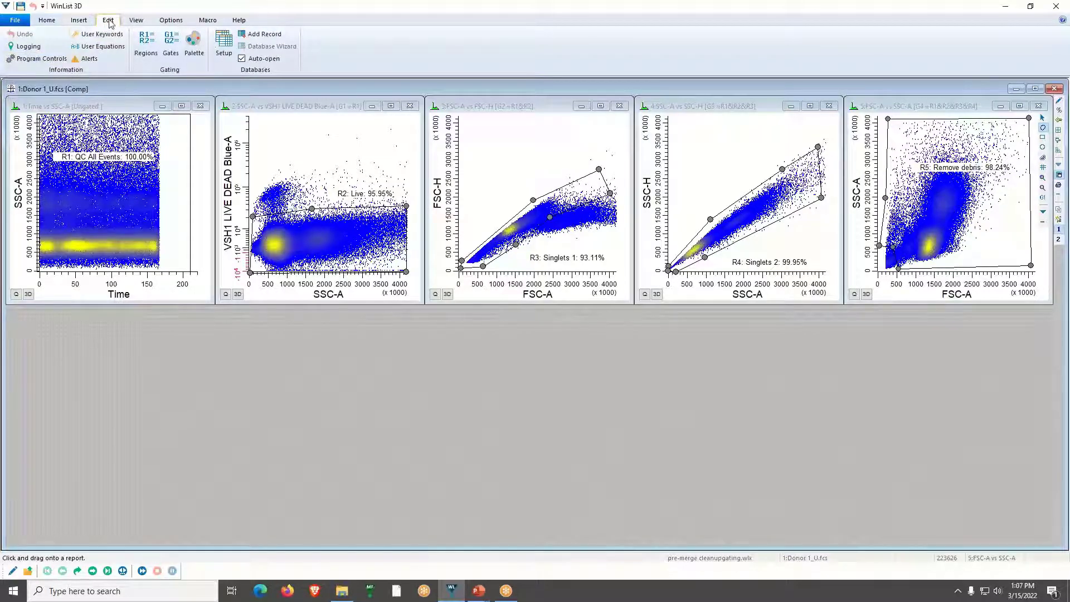
left_click(37, 63)
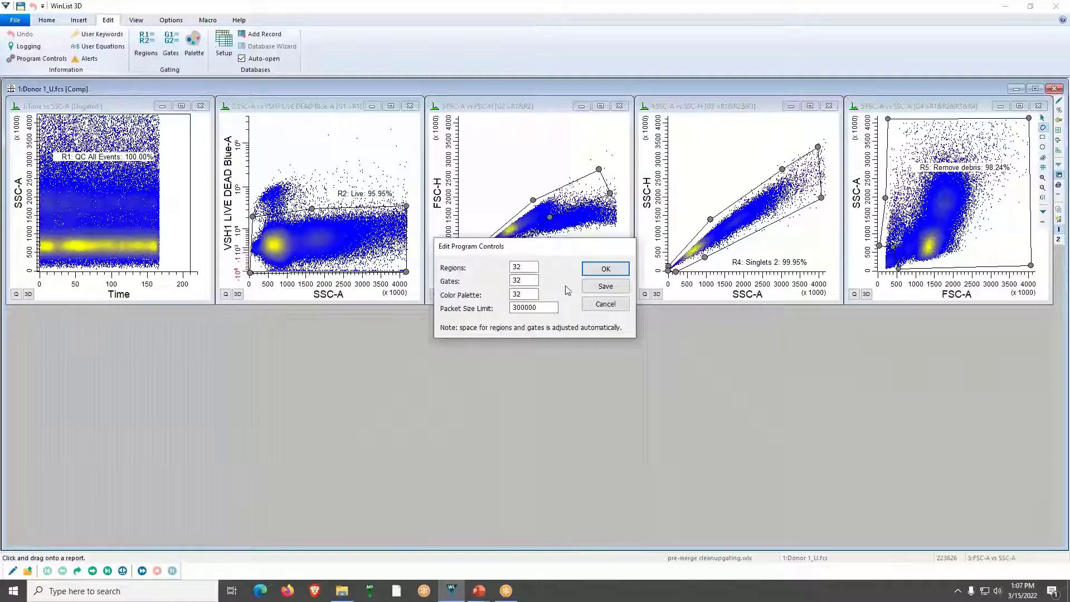
left_click(602, 271)
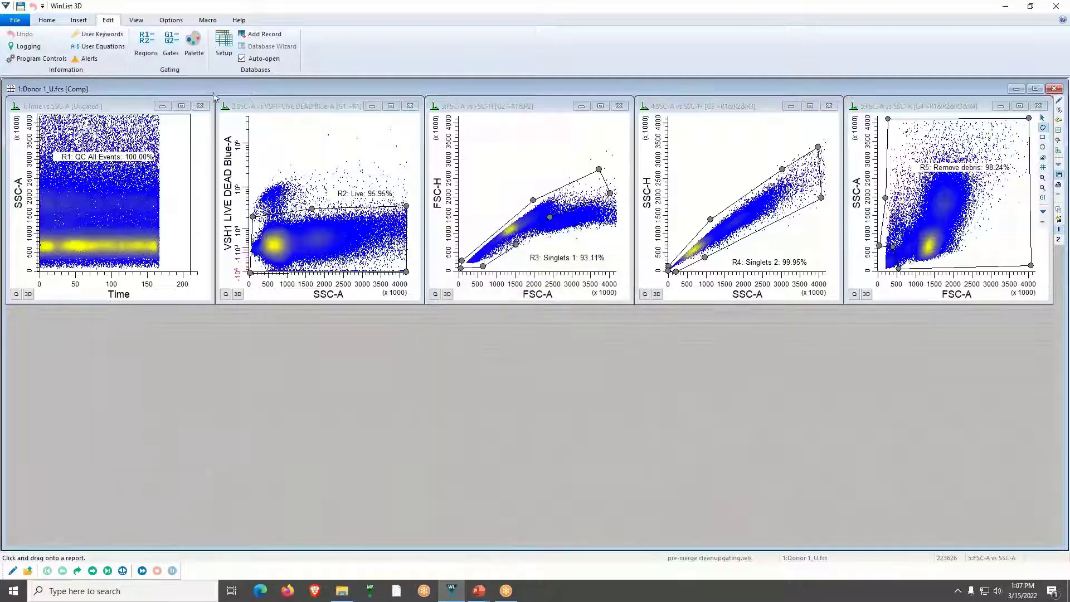
- Open the Merge Files dialog from File > Export
left_click(18, 22)
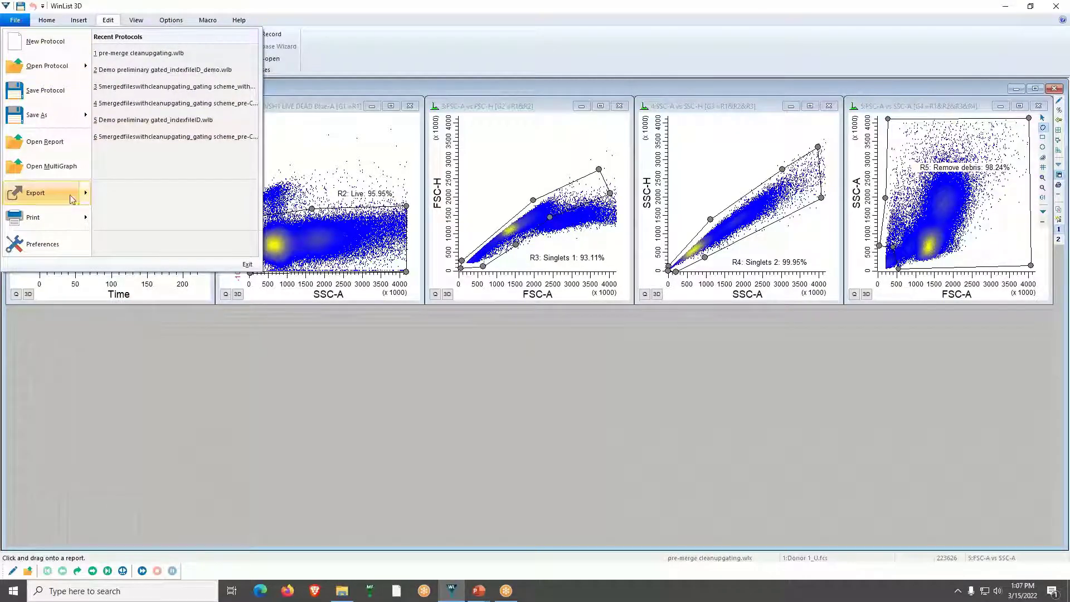
mouse_move(38, 195)
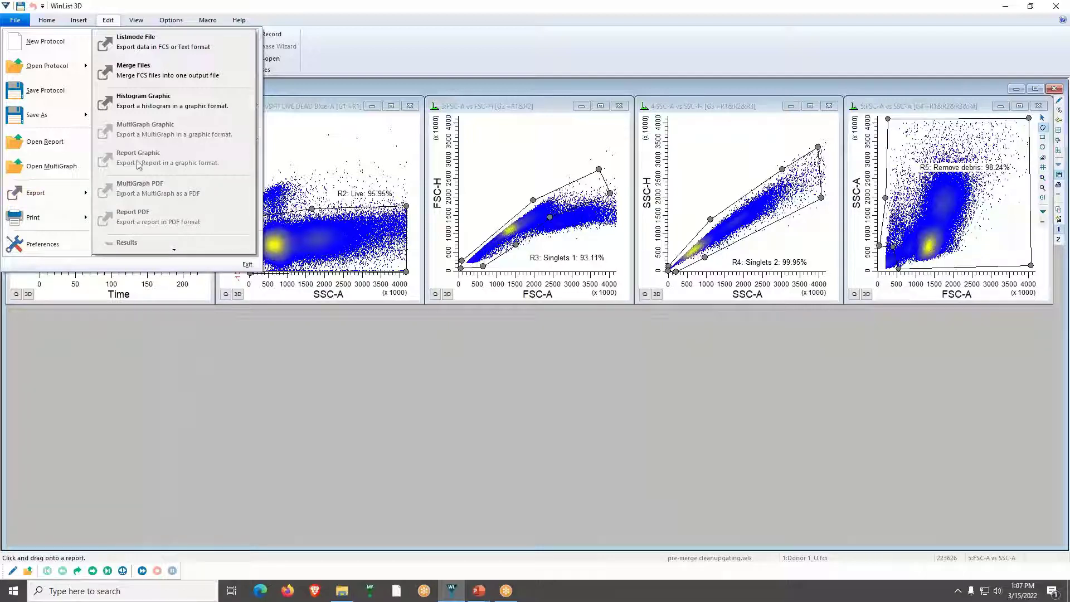
left_click(155, 70)
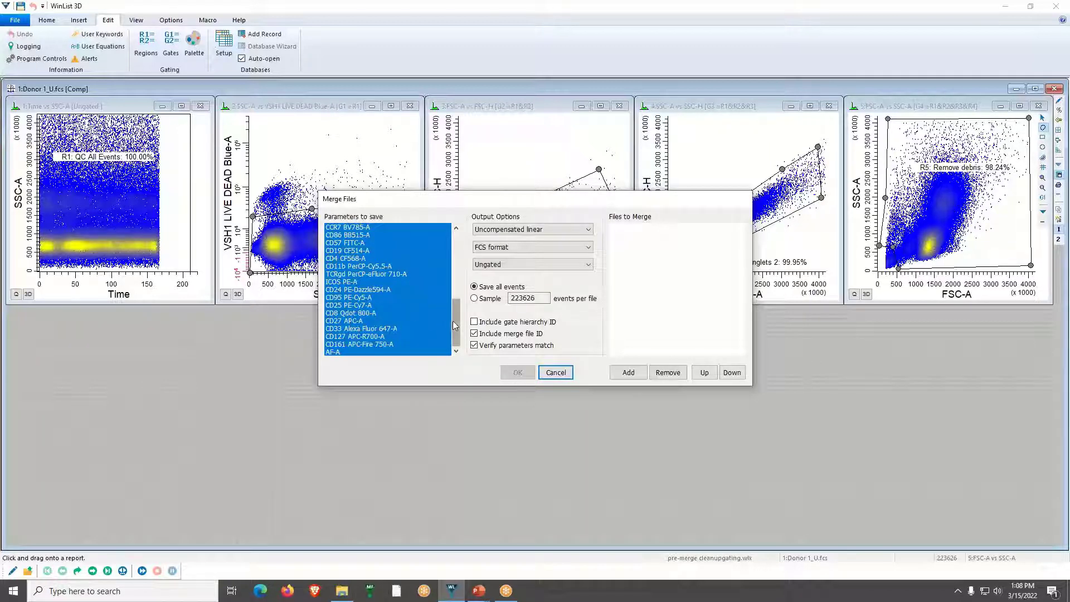
- Keep FCS as the merge output format and gate the merged output on G5
left_click_drag(456, 326, 450, 257)
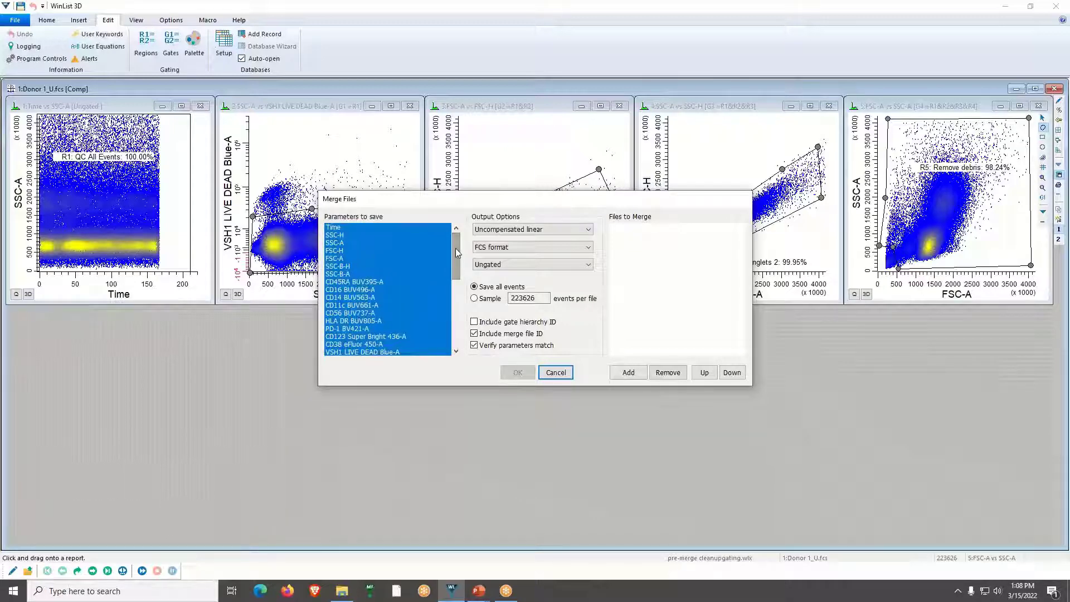
left_click_drag(456, 248, 454, 324)
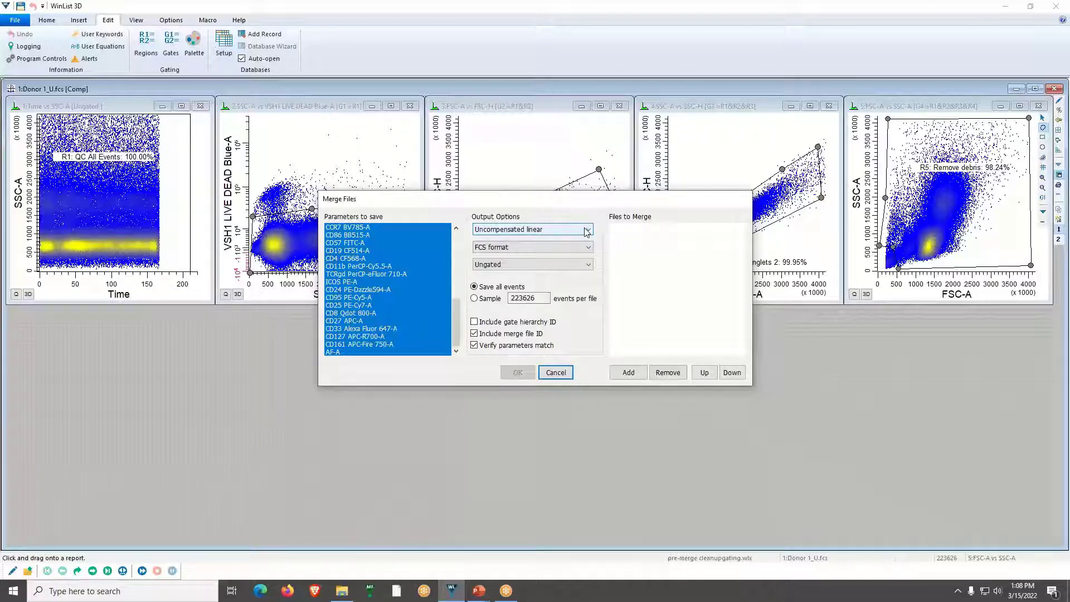
left_click(589, 248)
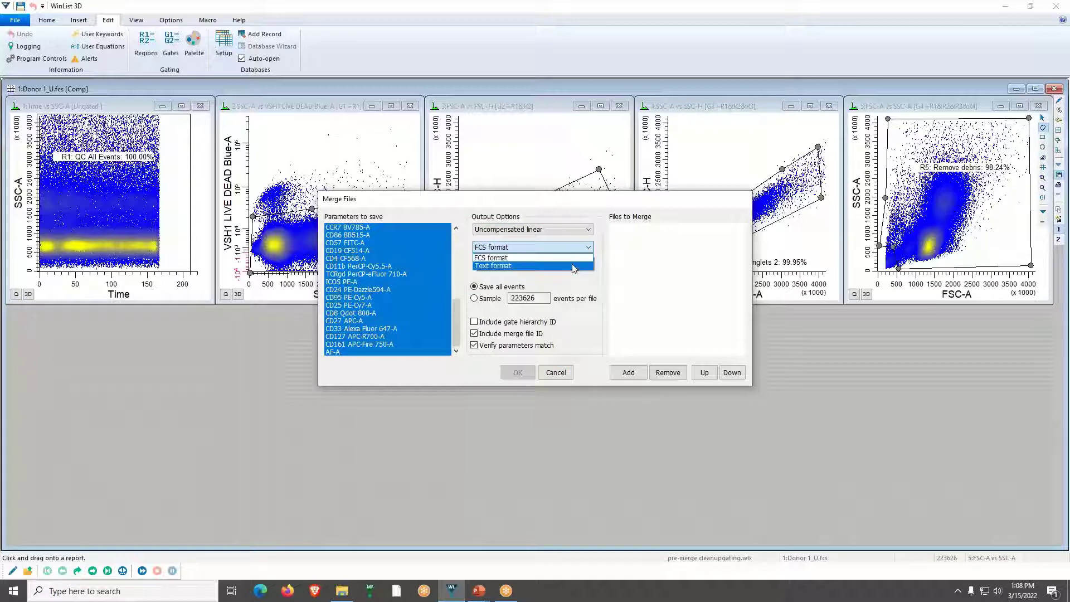
left_click(570, 213)
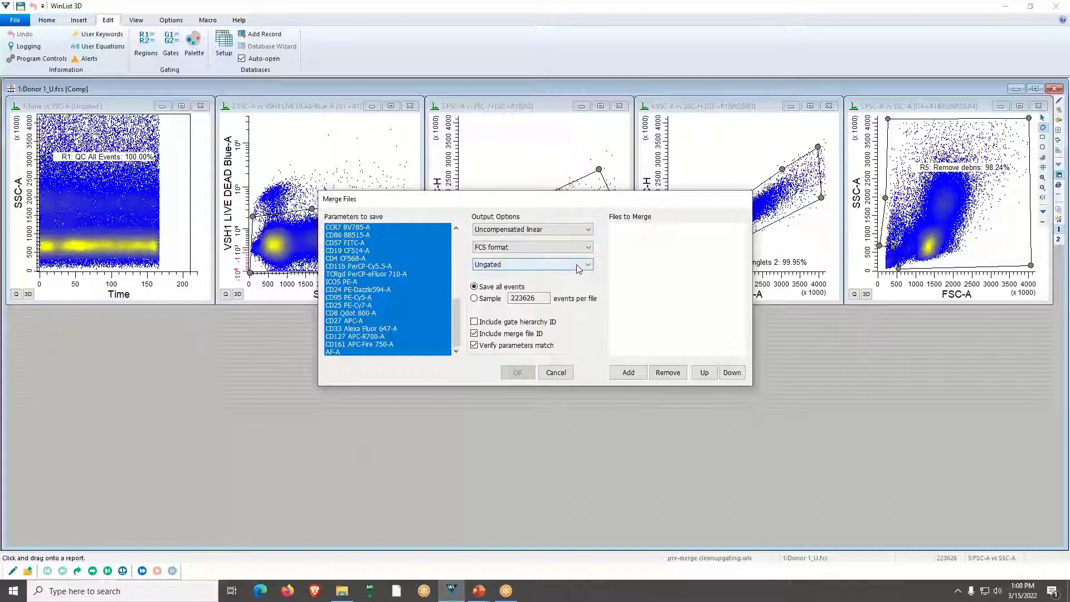
left_click(587, 267)
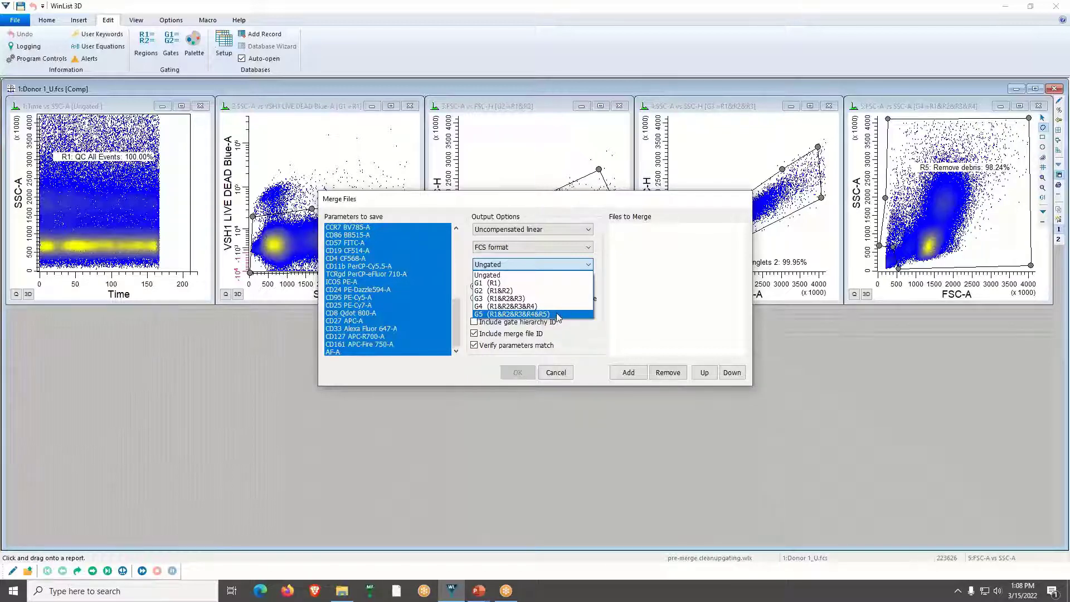
left_click(557, 316)
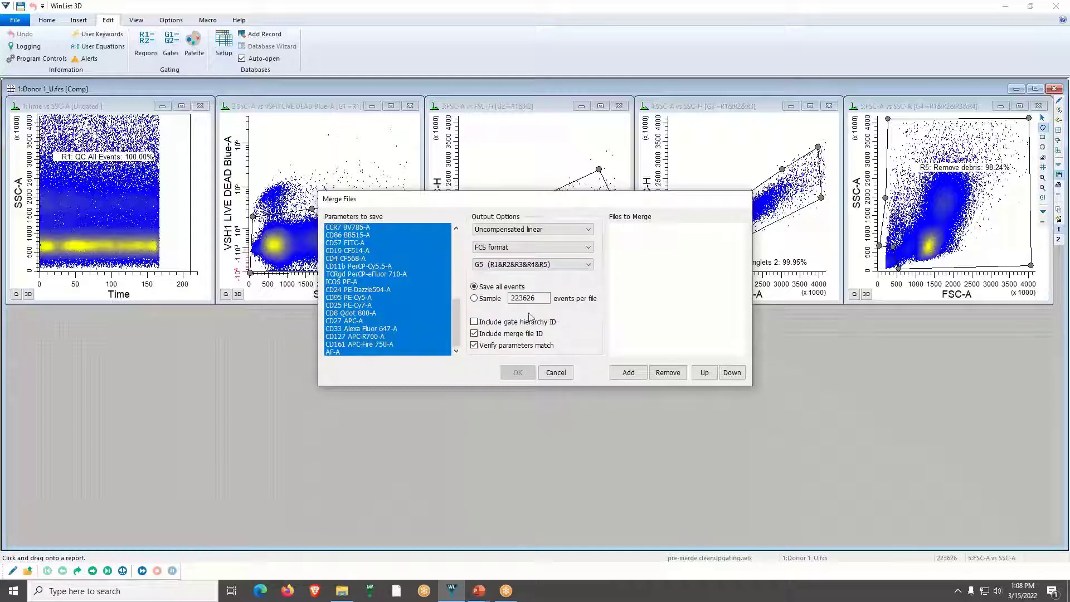
- Include gate hierarchy IDs, skip parameter verification, and sample 50000 events per file
left_click(474, 322)
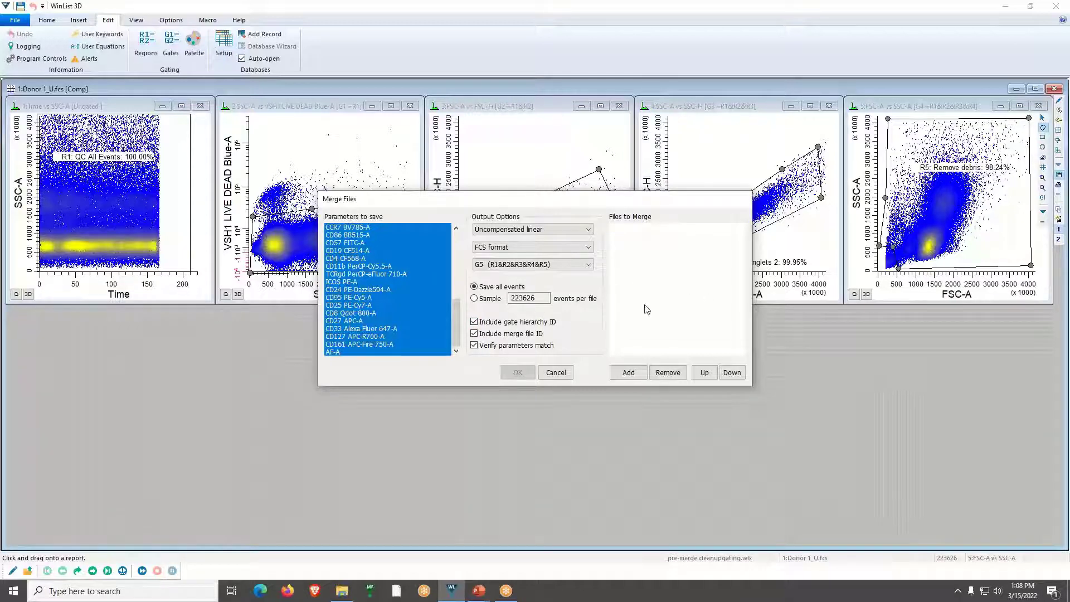
left_click(474, 346)
left_click(475, 299)
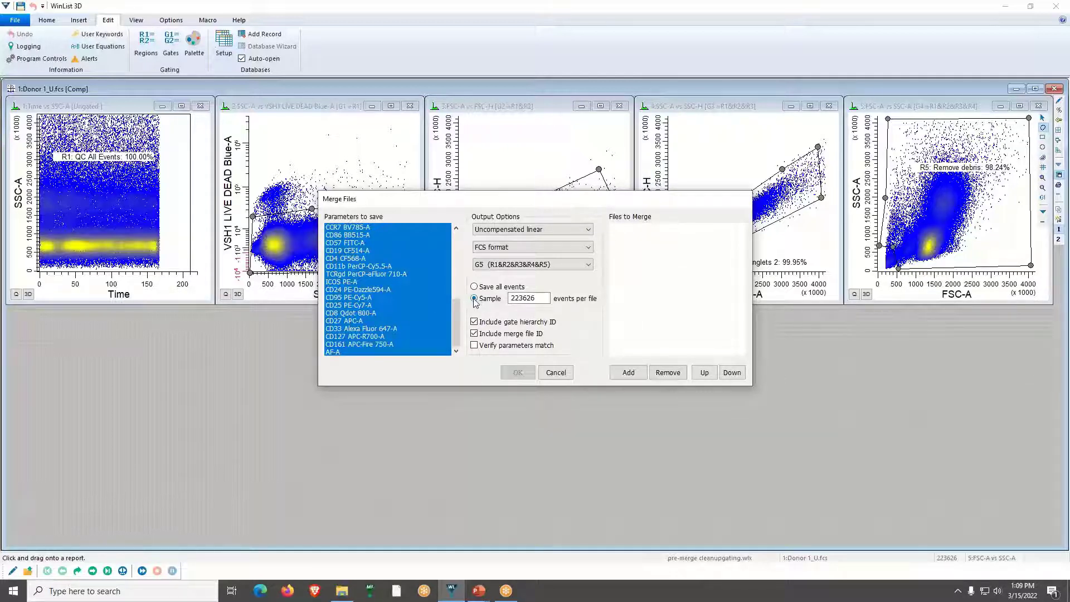
left_click(534, 297)
left_click_drag(537, 297, 480, 300)
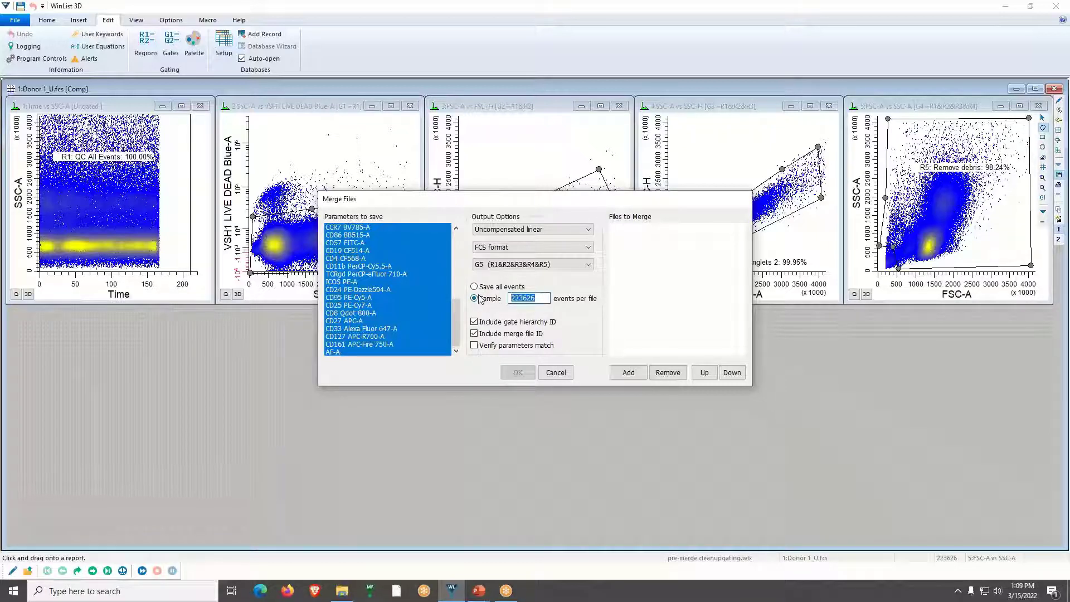
type("50000")
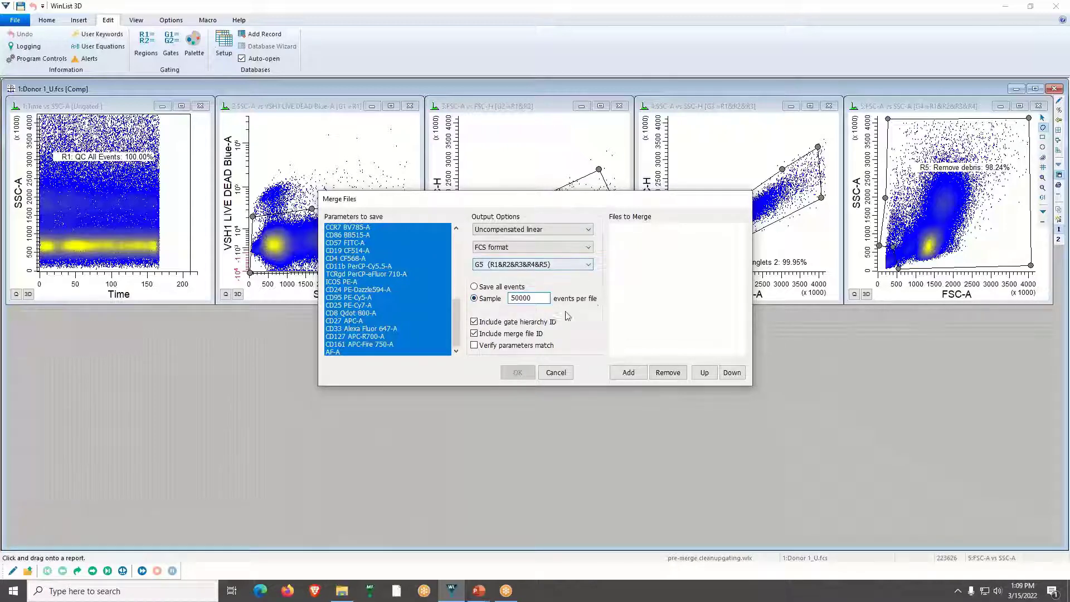
- Add the five files Donor 1_U.fcs through Donor 5_U.fcs to the merge list
left_click(630, 376)
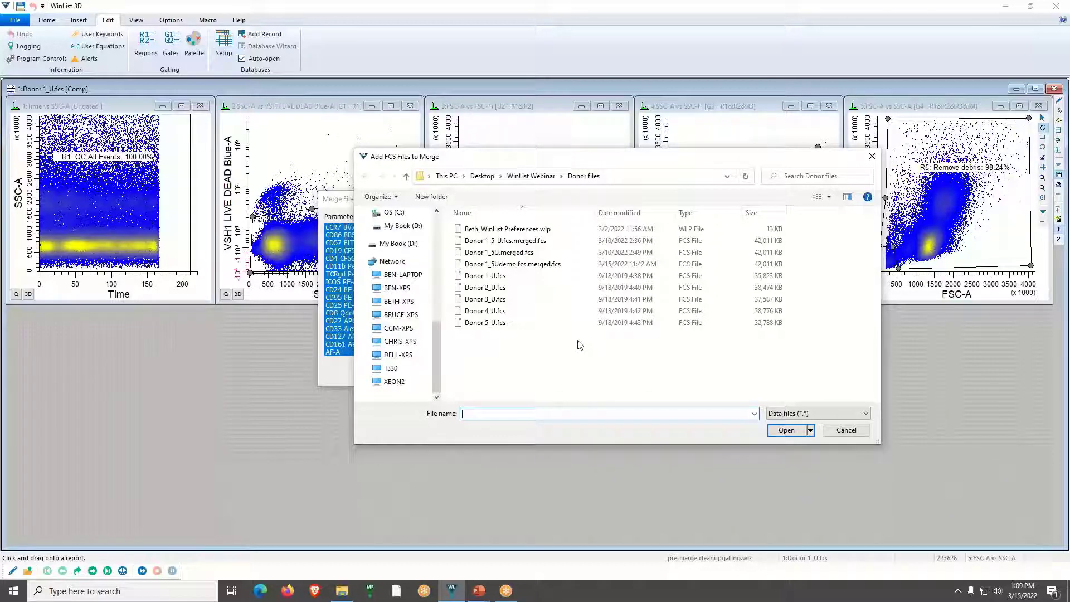
left_click(501, 278)
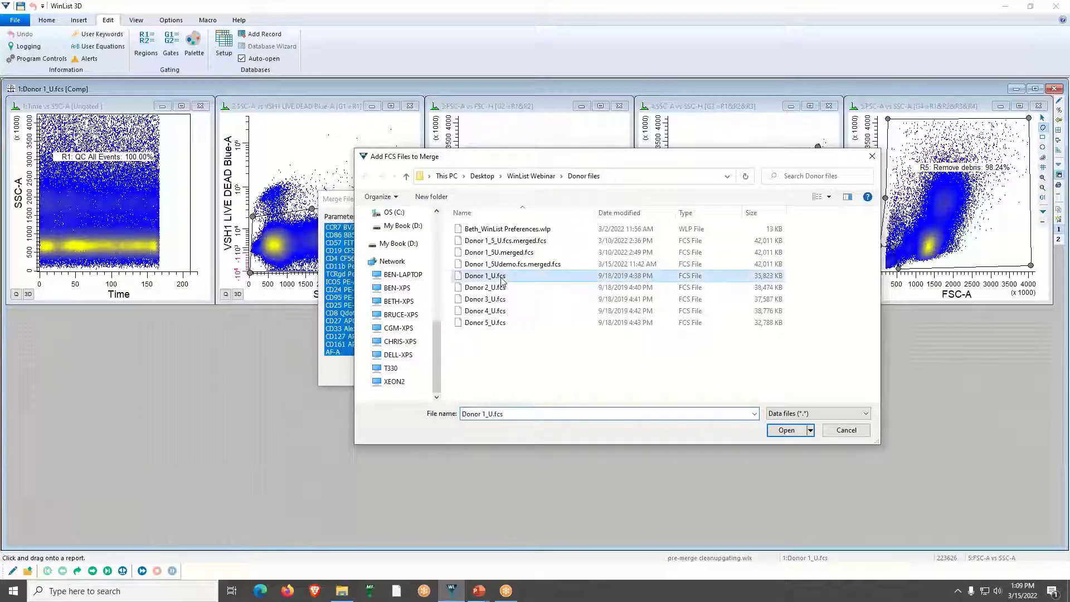
left_click(501, 324, "shift")
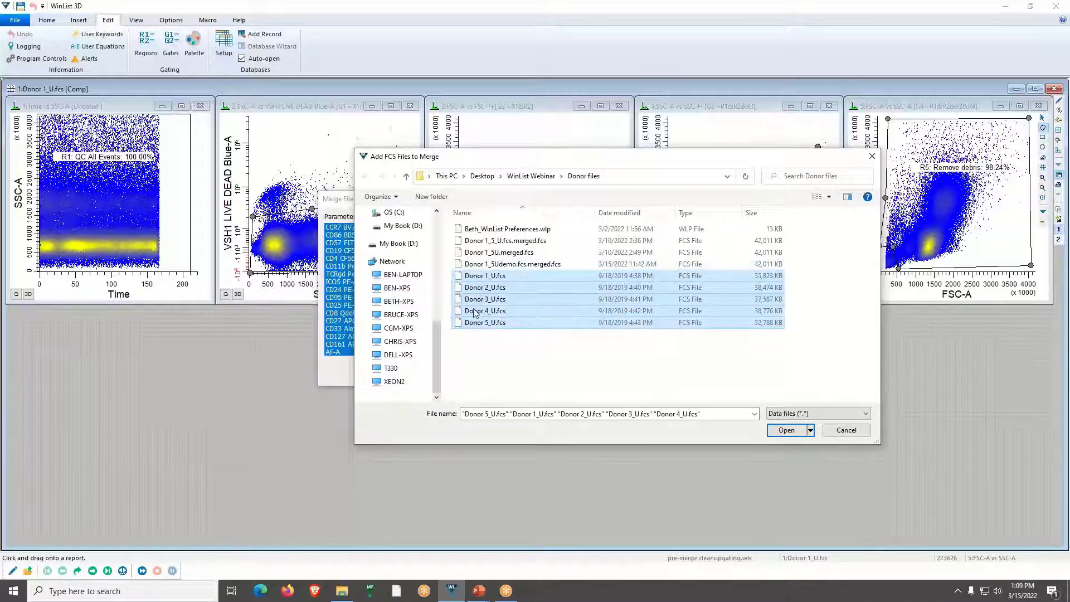
left_click(785, 431)
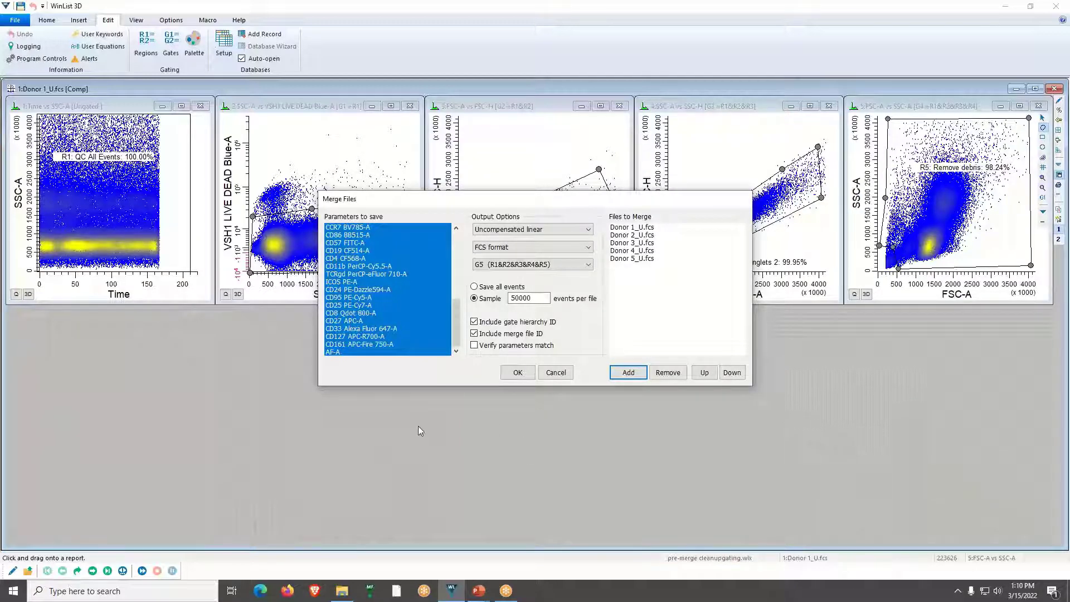
- Run the merge, saving the output as Donor 1_5Udemo2.fcs.merged.fcs
left_click(517, 373)
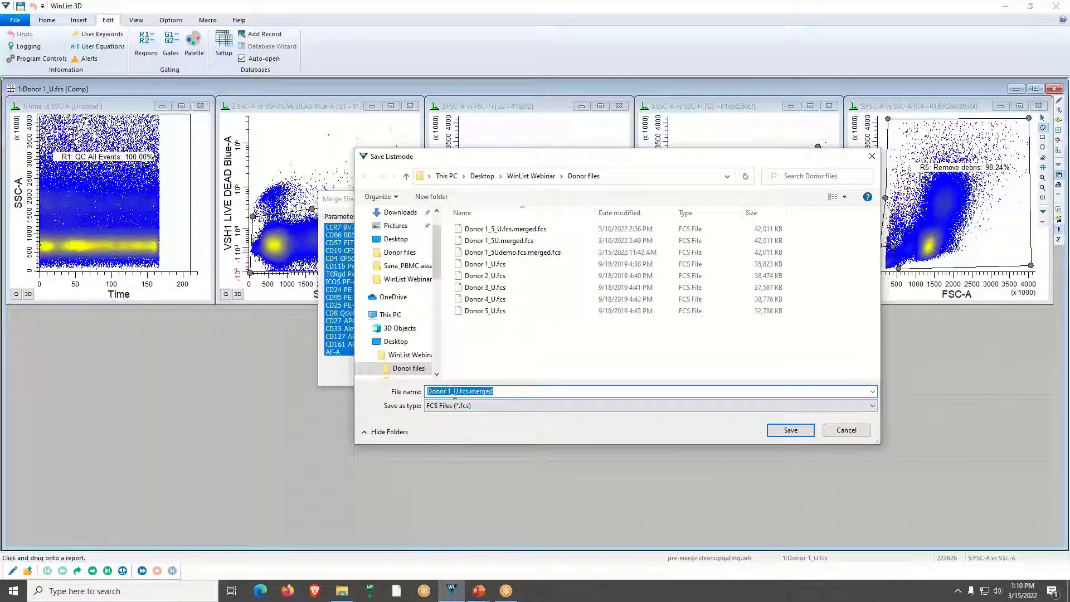
left_click(454, 391)
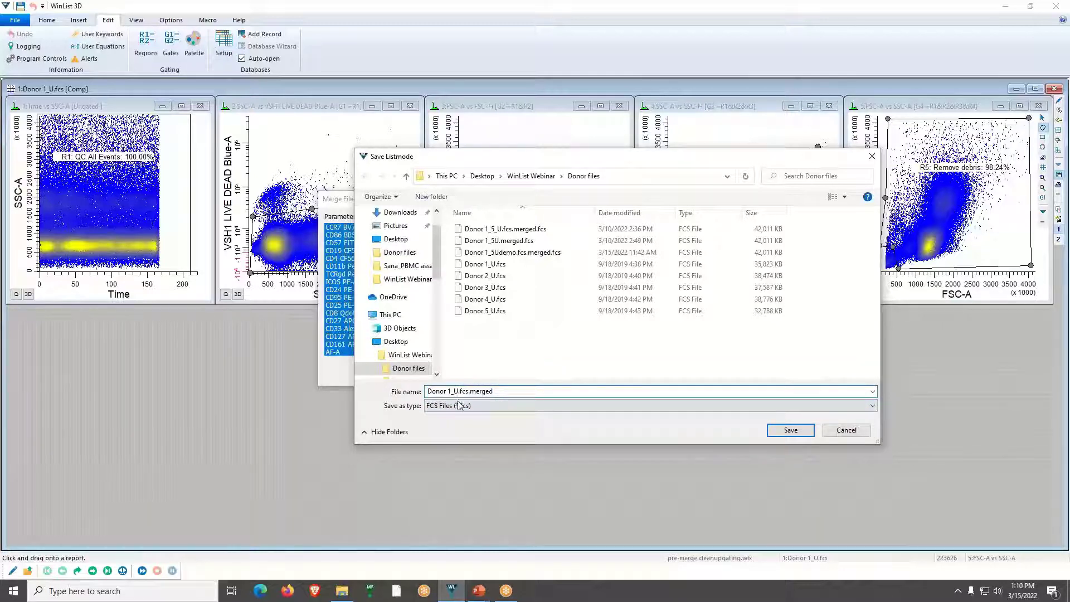
type("5U")
type("demo")
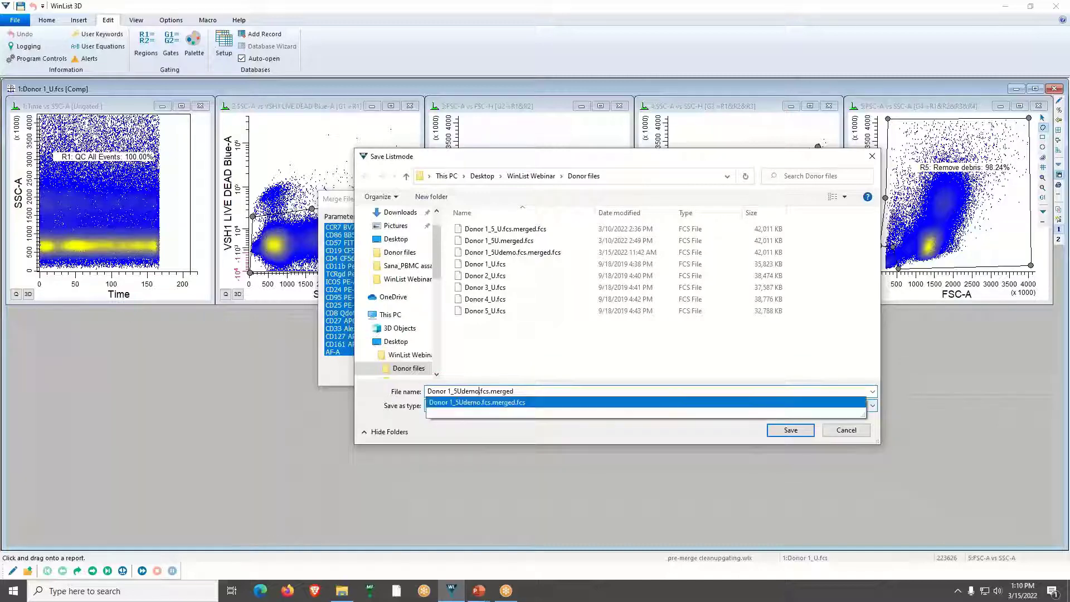
type("2")
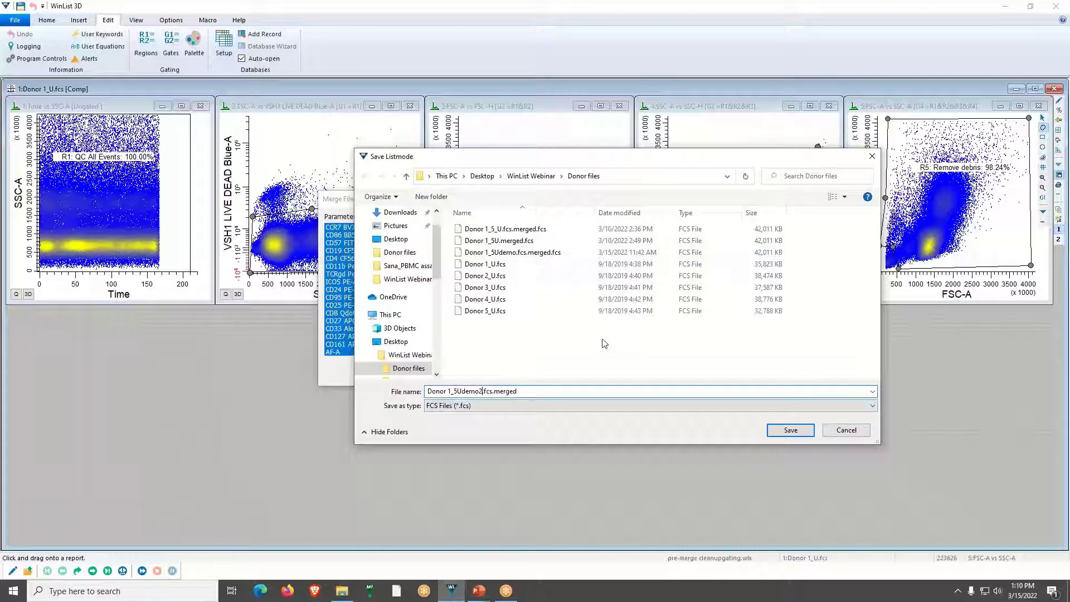
left_click(791, 430)
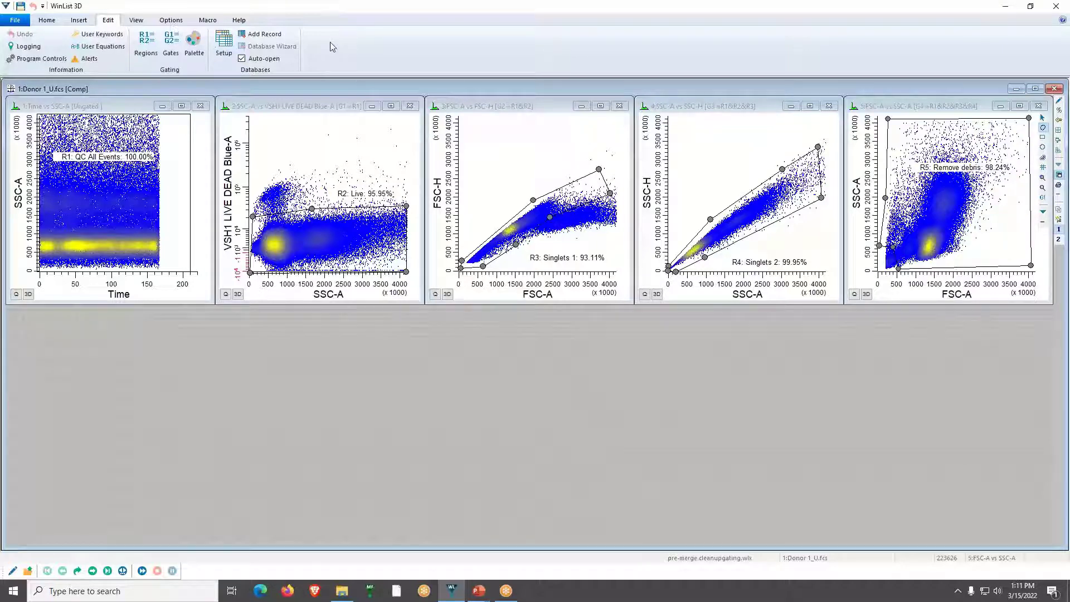
- Load Donor 1_5Udemo2.fcs.merged.fcs into the gating protocol with Next FCS
left_click(47, 20)
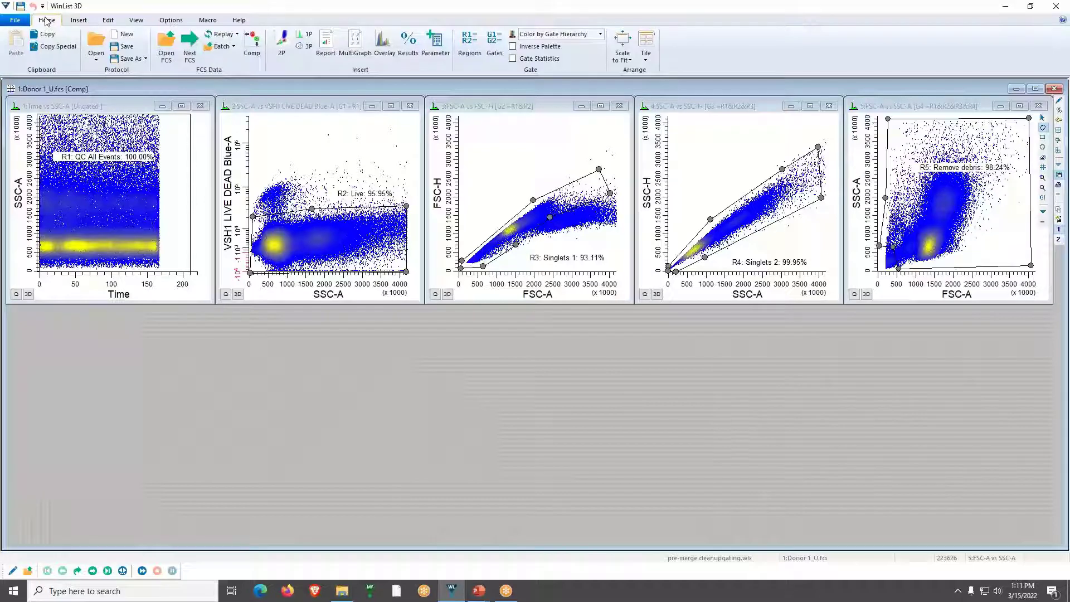
left_click(189, 46)
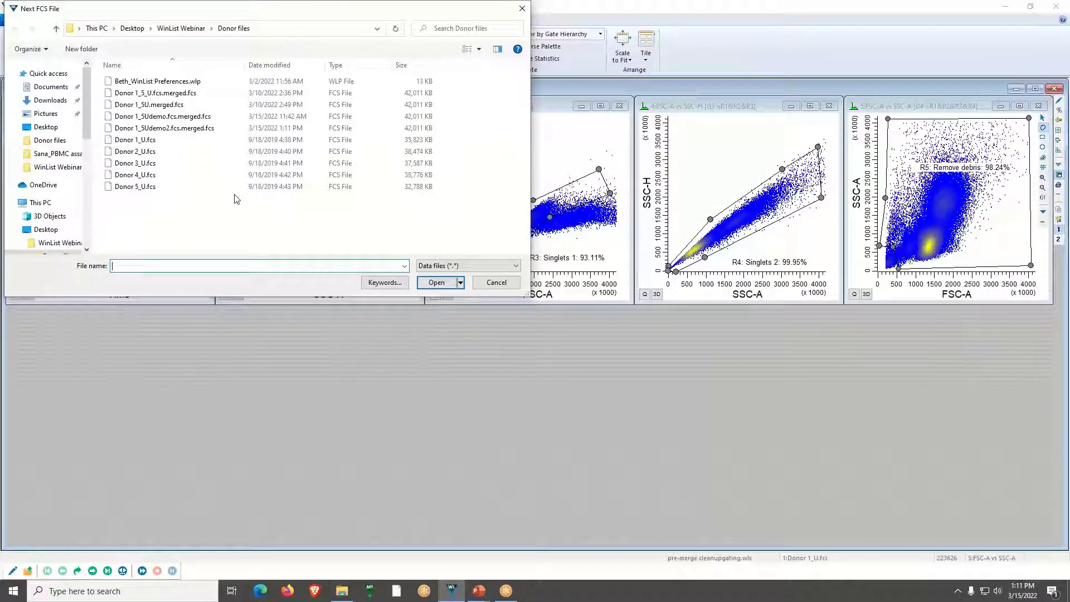
left_click(164, 131)
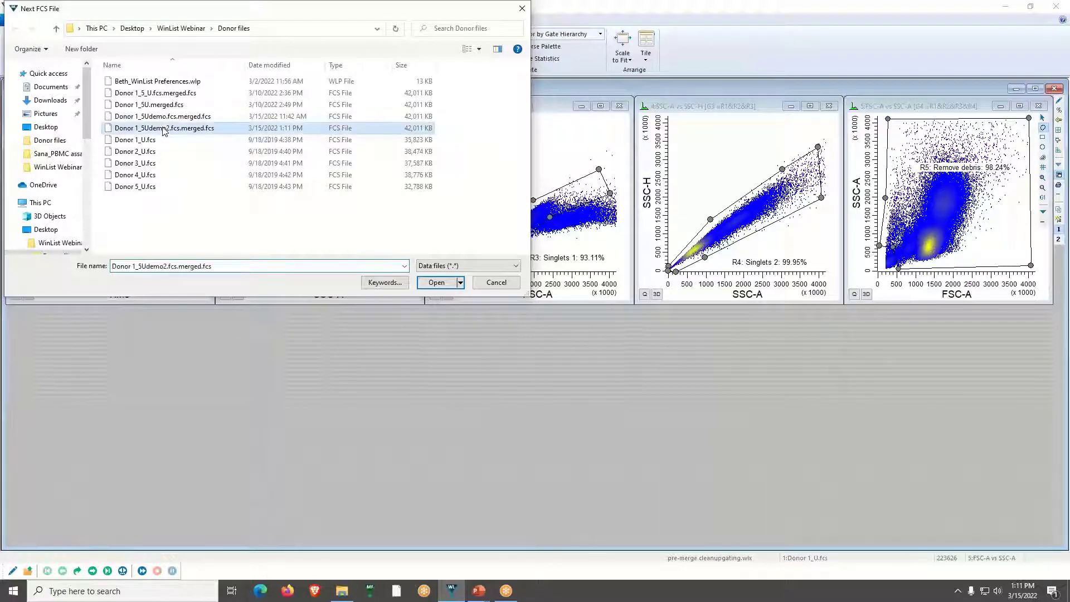
left_click(436, 283)
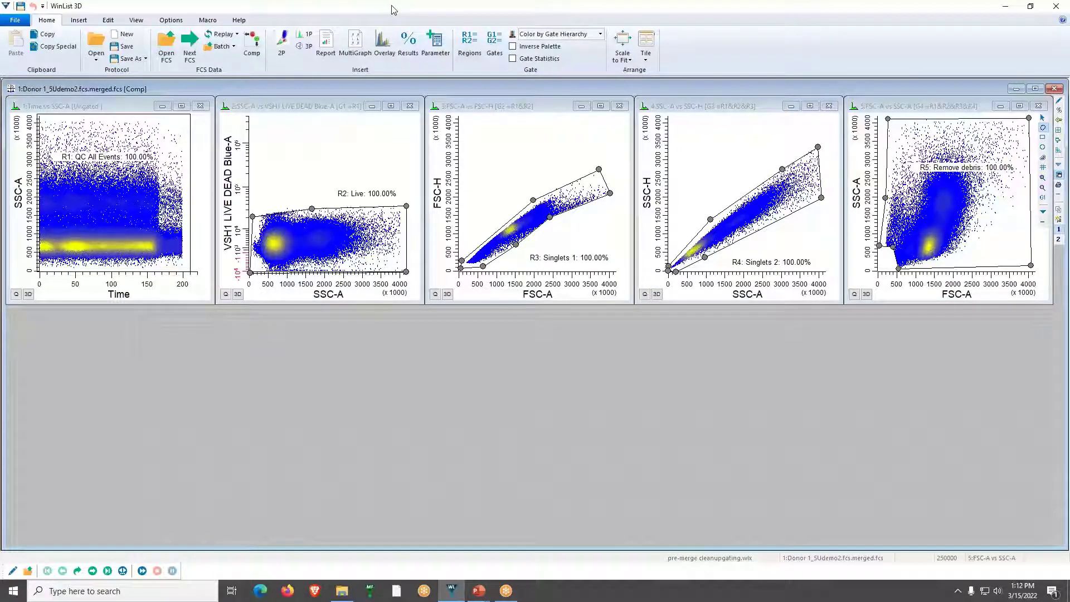
- Draw a new 1P histogram below the gating plots with File ID on the X axis
key("alt")
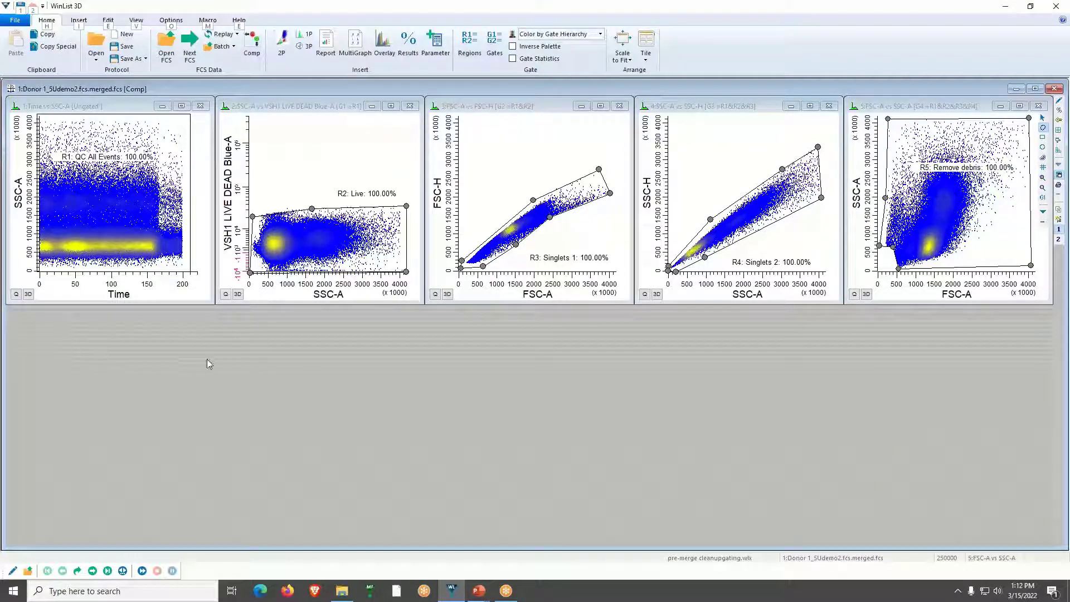
left_click_drag(110, 318, 547, 486)
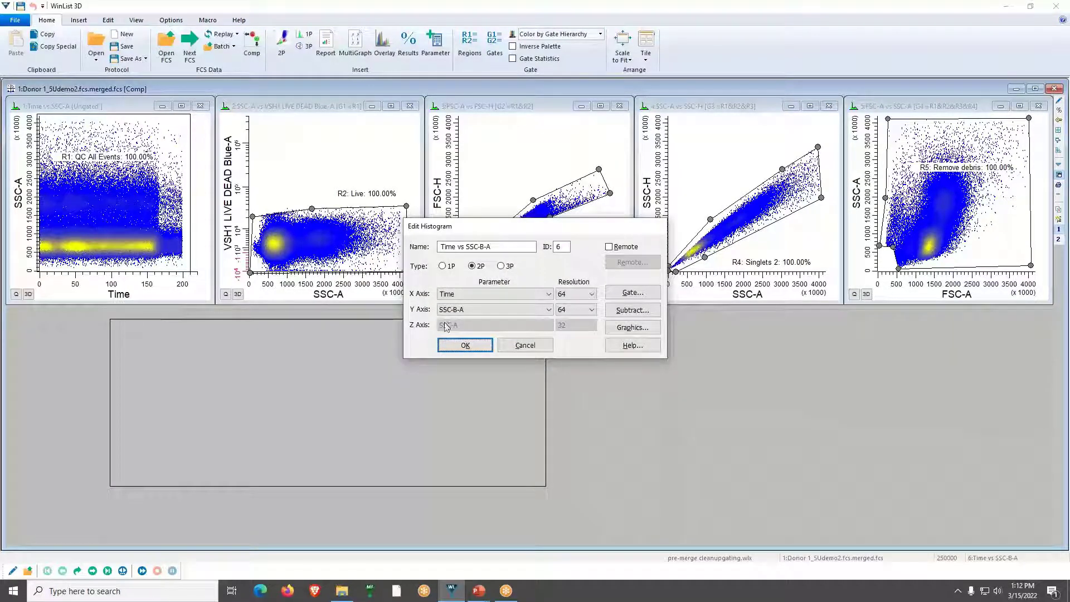
left_click(442, 266)
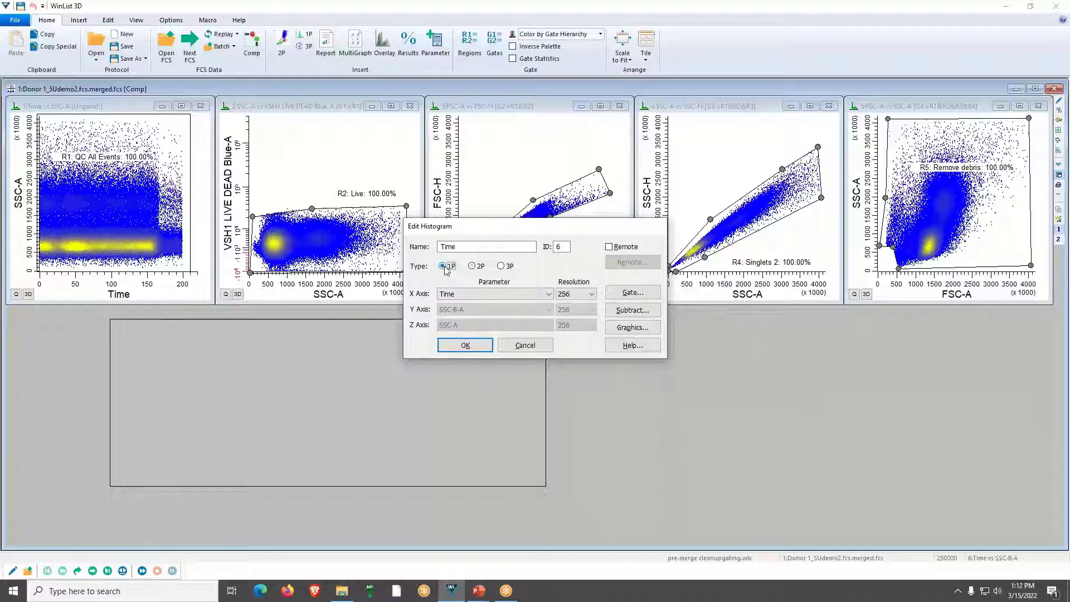
left_click(548, 294)
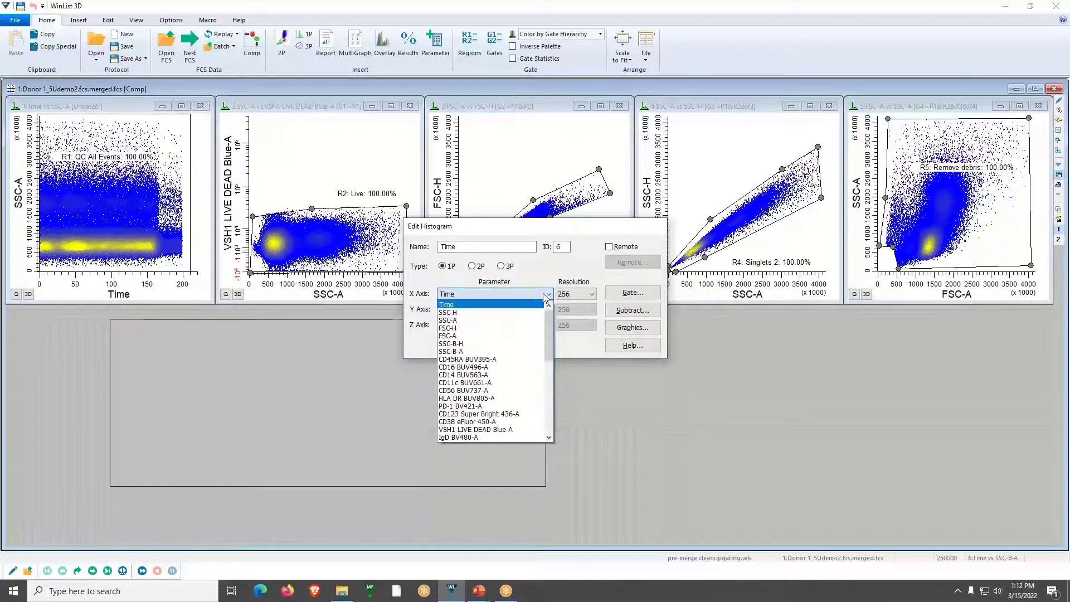
left_click_drag(548, 331, 556, 406)
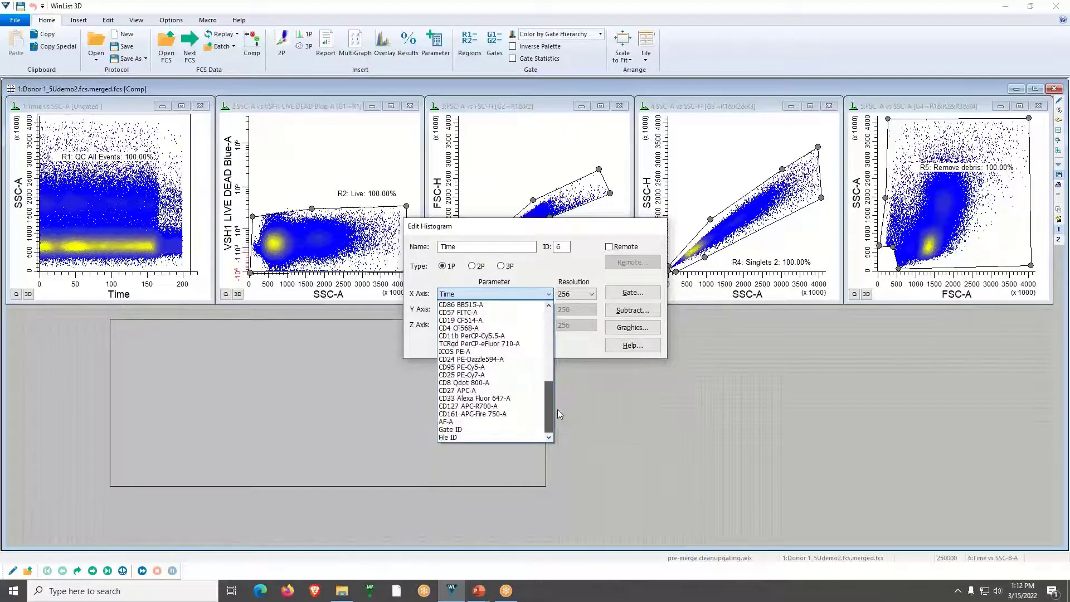
left_click(480, 437)
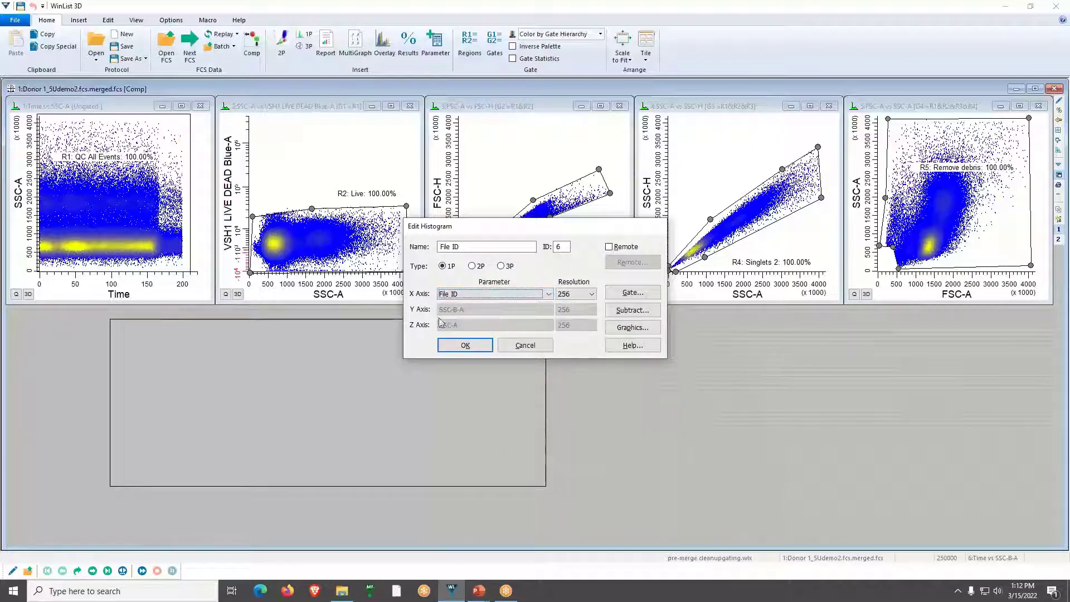
left_click(464, 345)
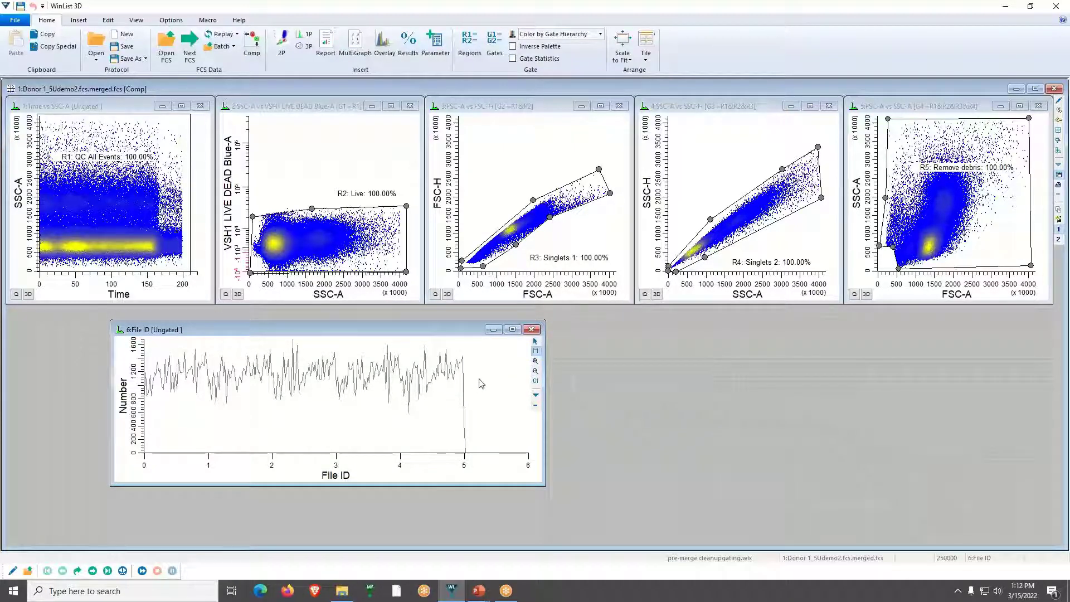
right_click(503, 104)
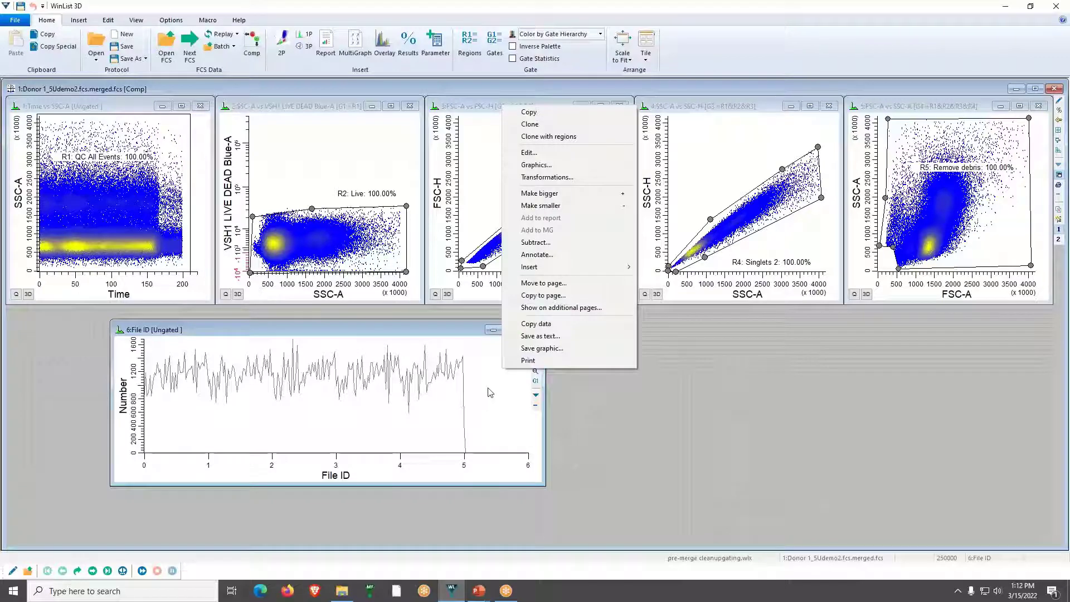
- Turn on histogram fill and set the overlay style to No subset overlays
left_click(536, 165)
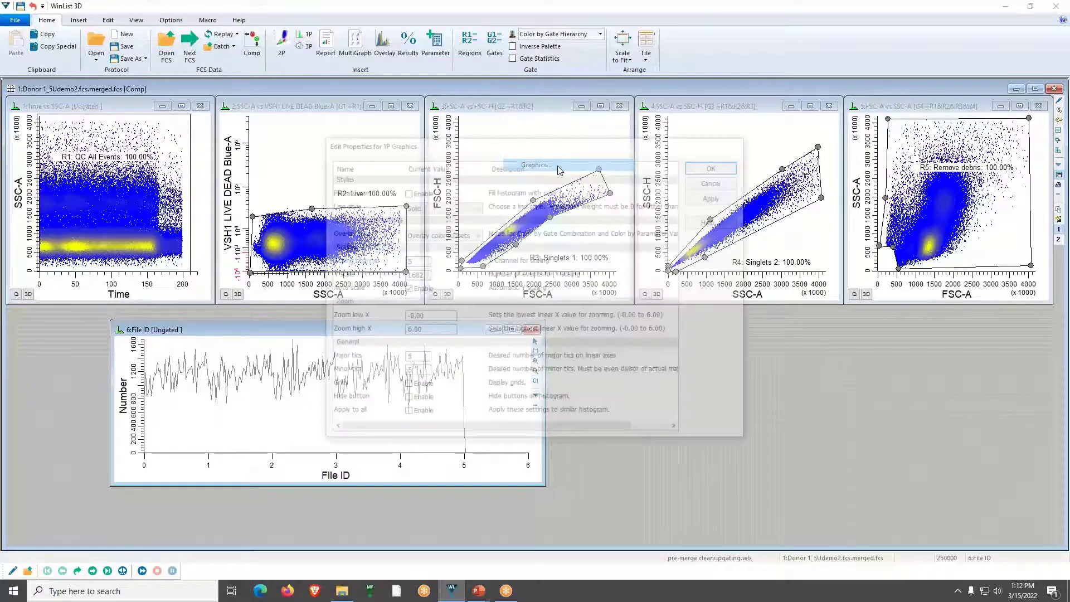
left_click(405, 193)
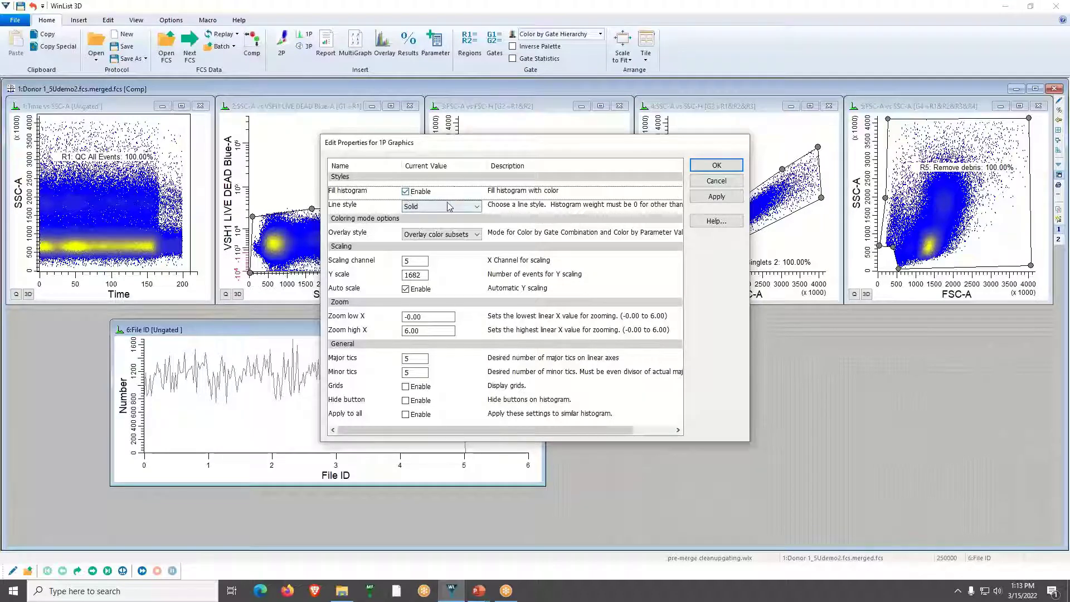
left_click(477, 235)
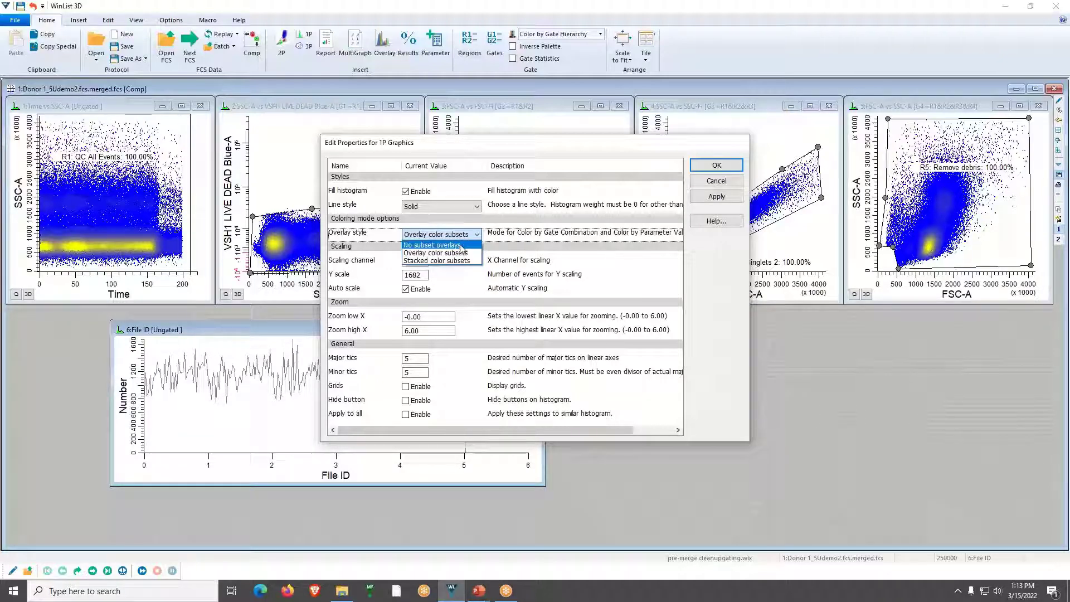
left_click(464, 245)
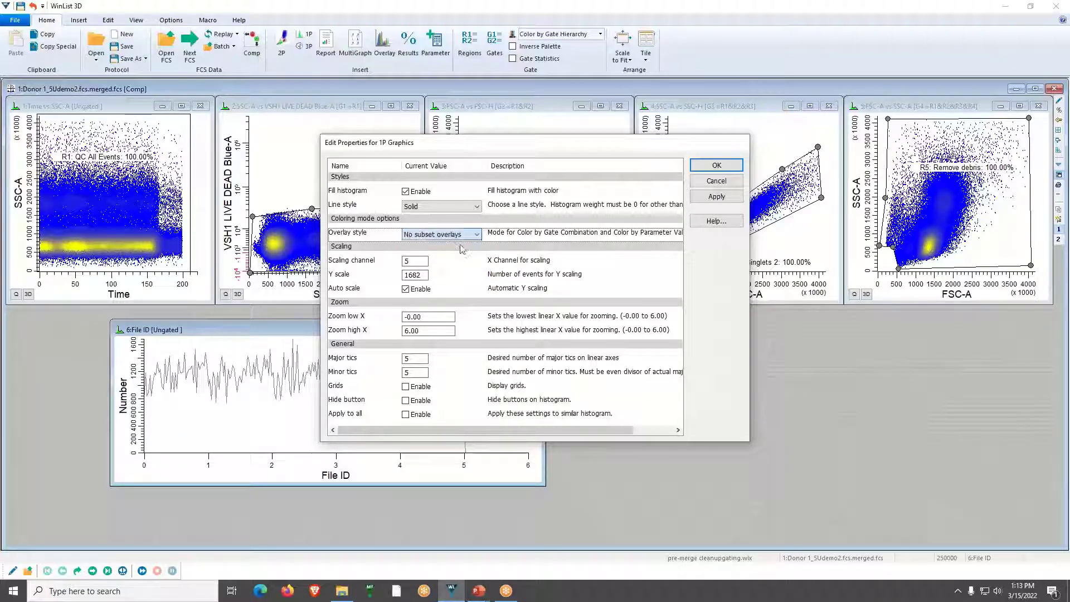
left_click(712, 165)
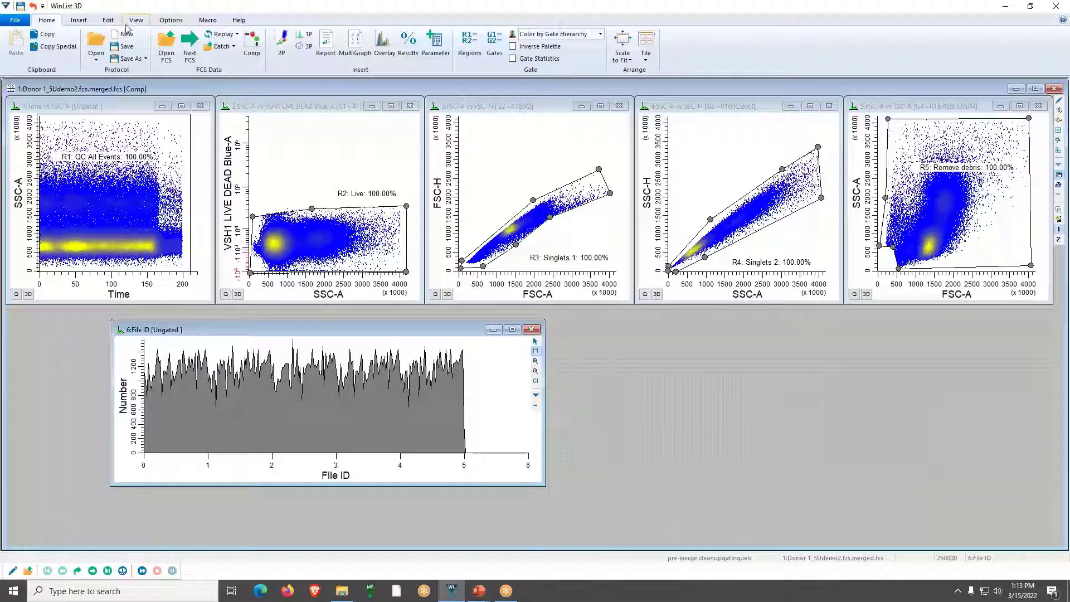
- Insert a 5-region array from 0 to 5 on the File ID histogram, without a results window
left_click(85, 23)
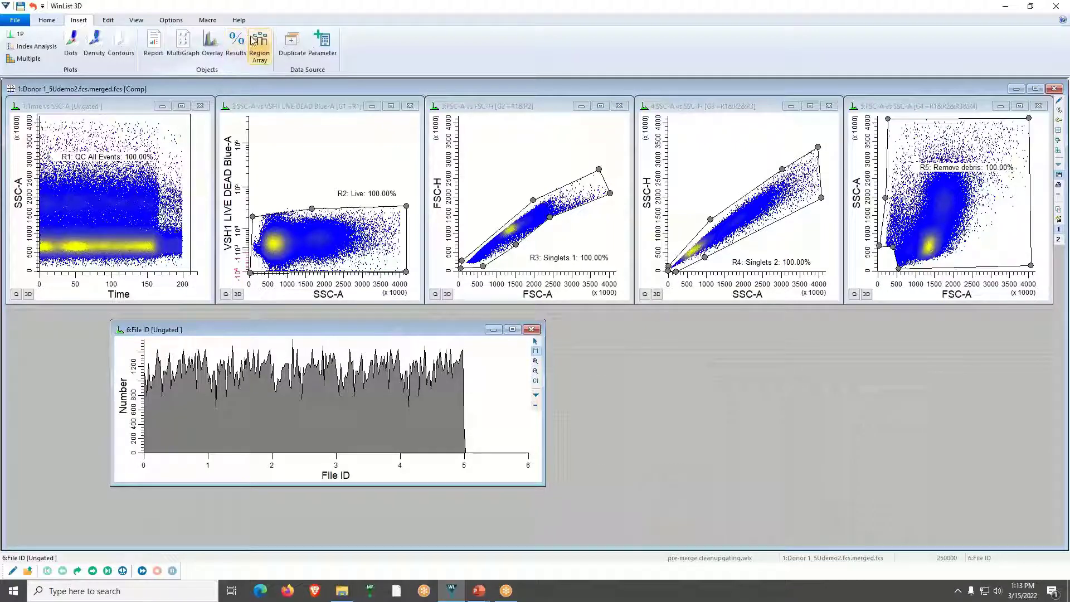
left_click(259, 47)
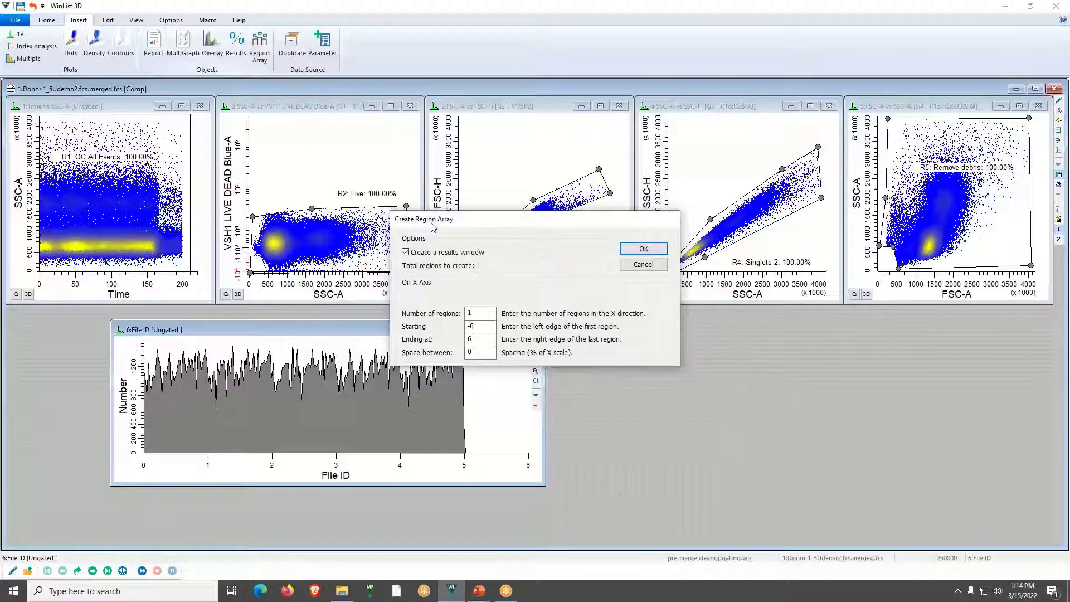
left_click(406, 252)
double_click(480, 313)
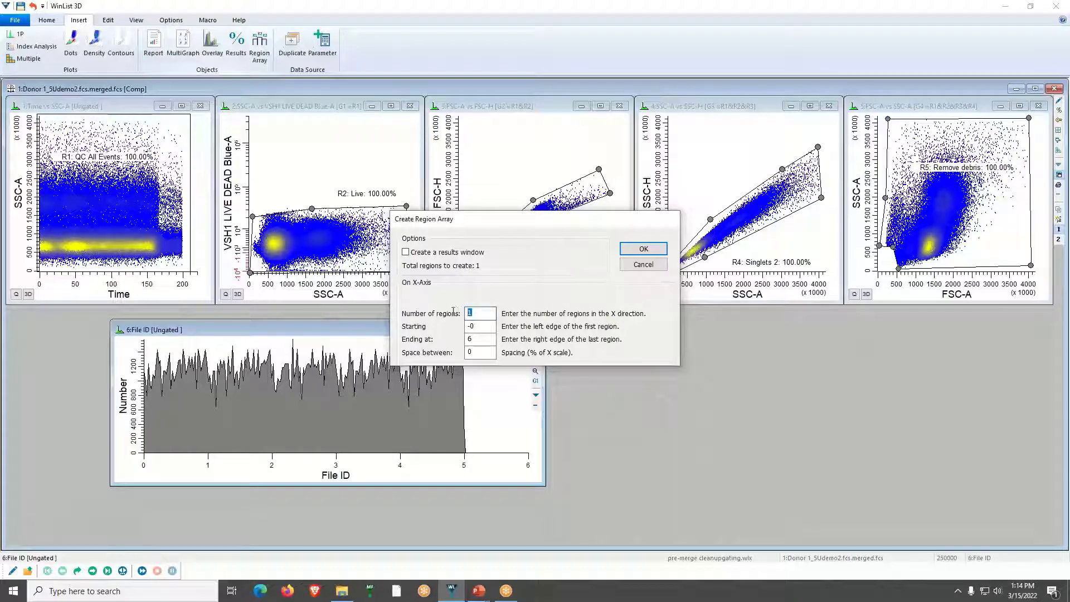
type("5")
left_click_drag(480, 326, 460, 327)
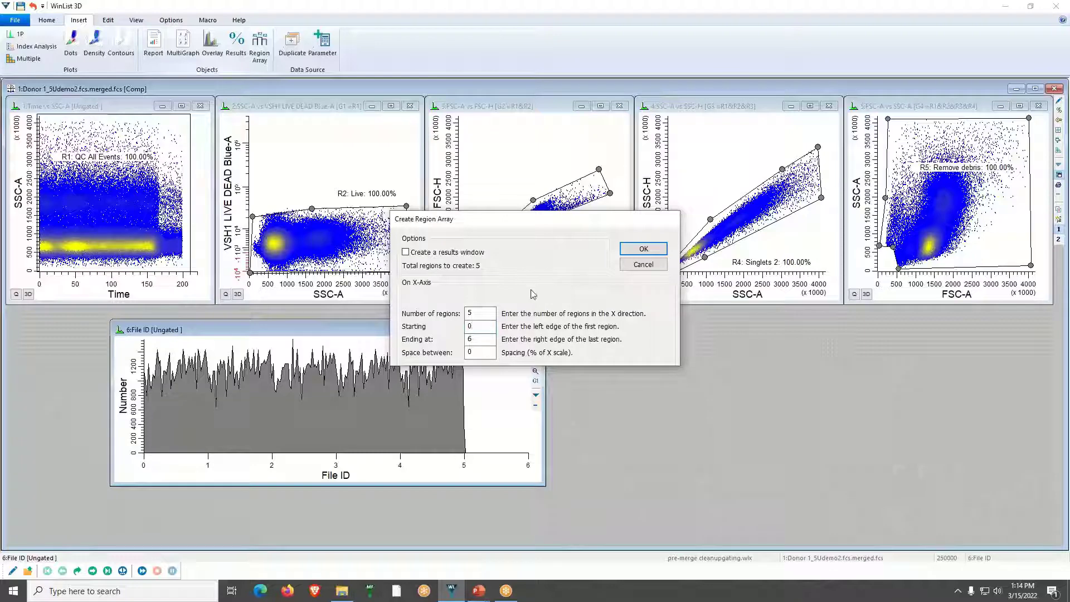
double_click(486, 339)
type("5")
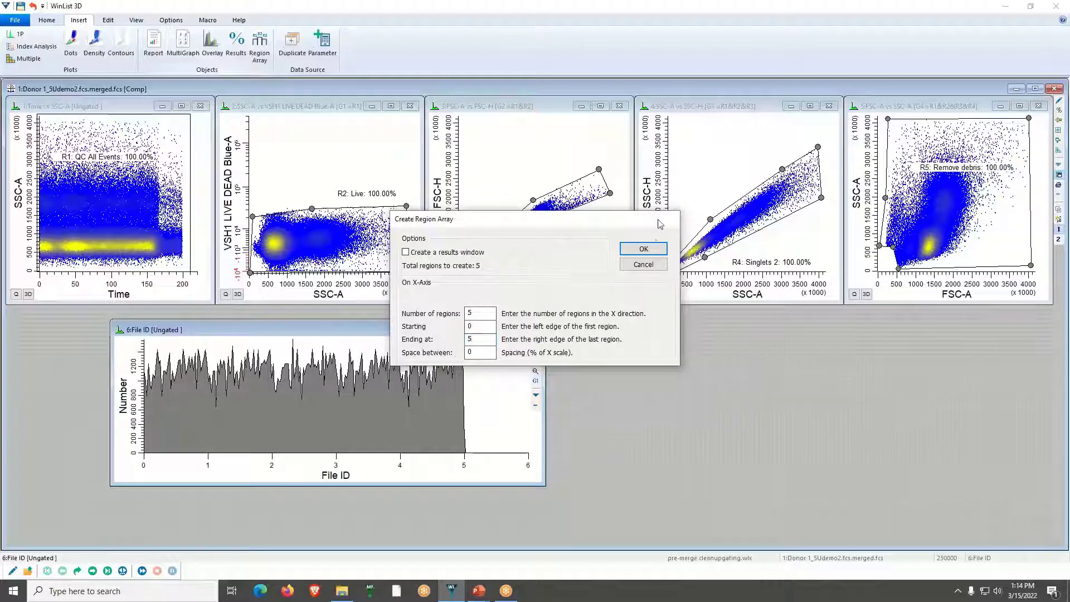
left_click(655, 249)
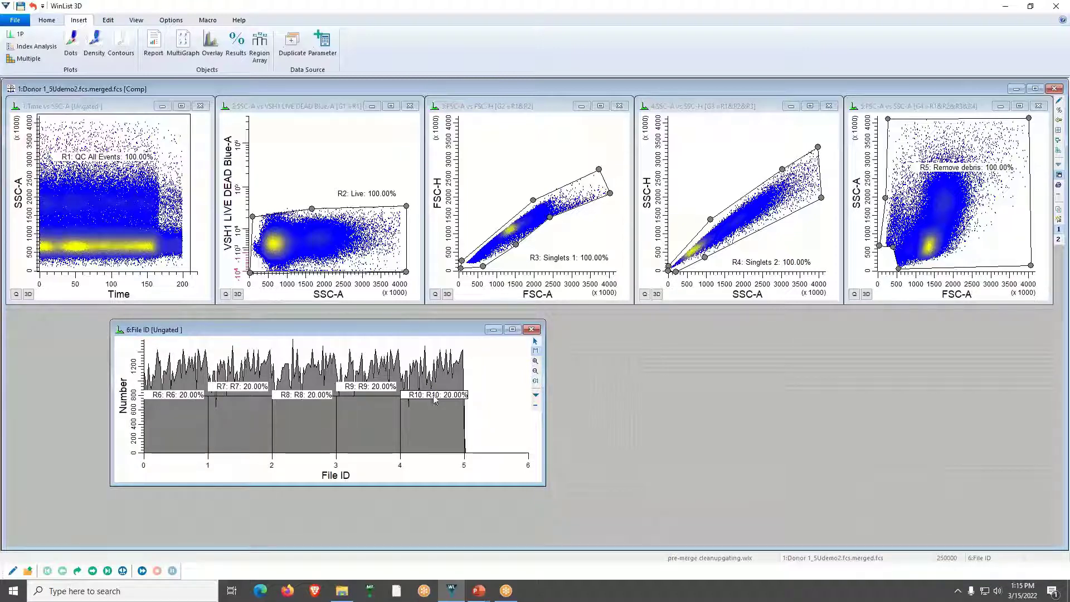
- Give region R6 the alias Donor 1 and make its label show Region events
right_click(183, 396)
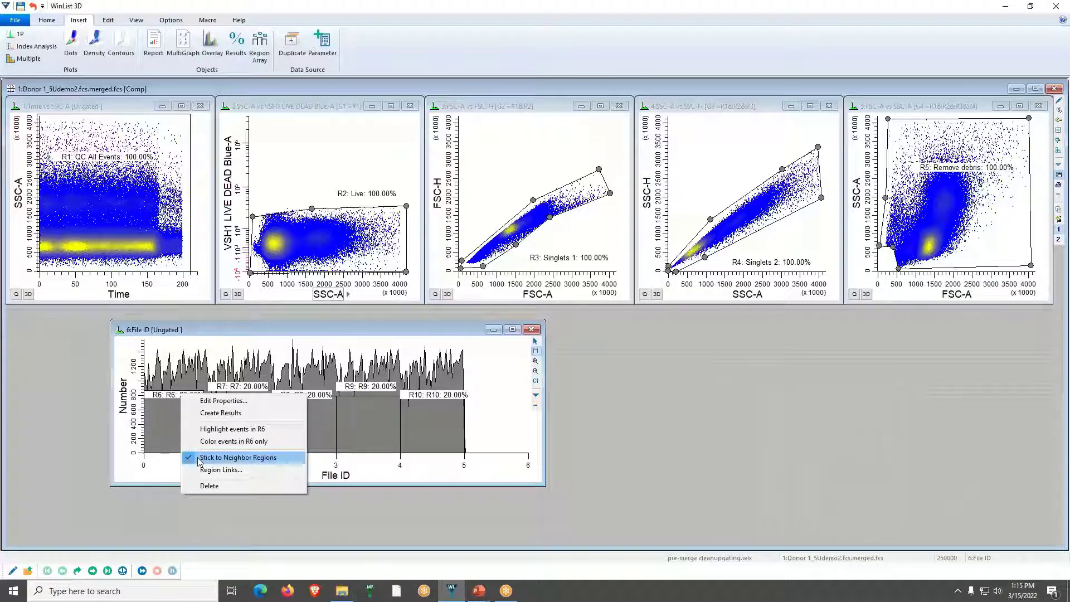
left_click(232, 401)
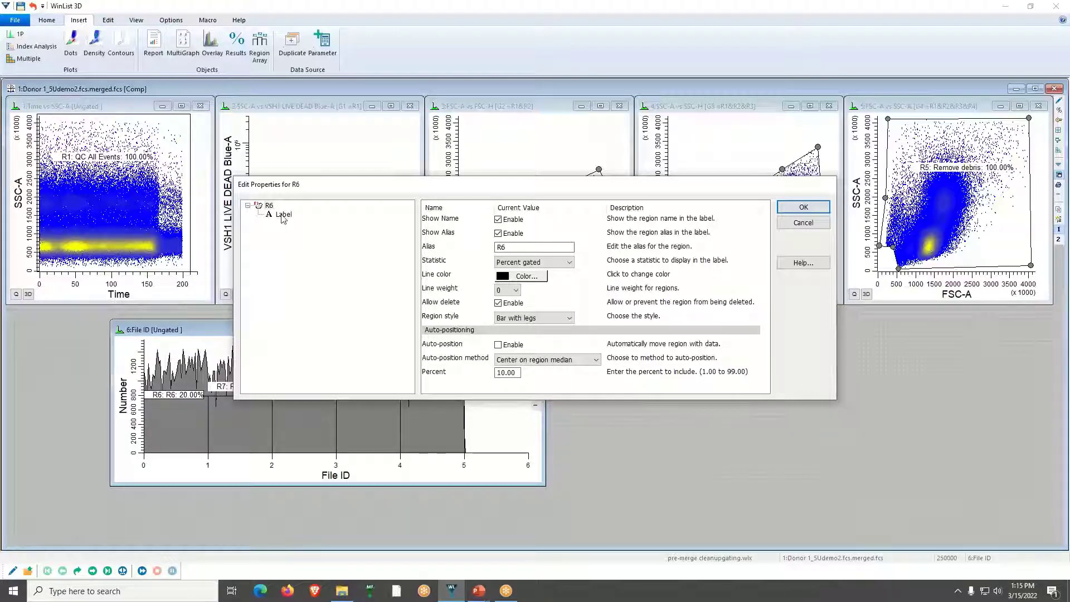
left_click(524, 251)
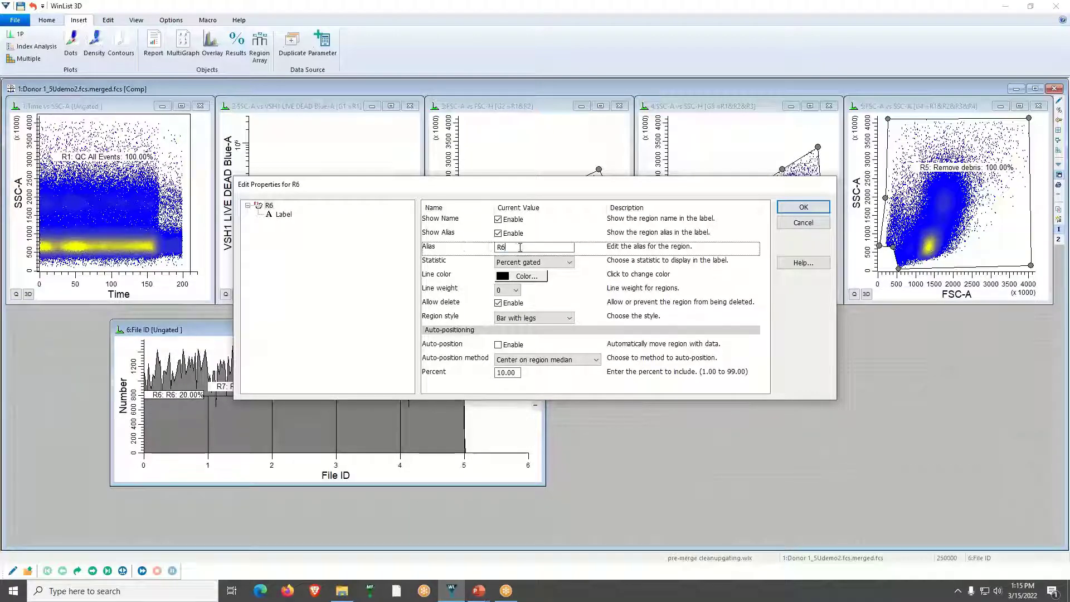
type("Donor 1")
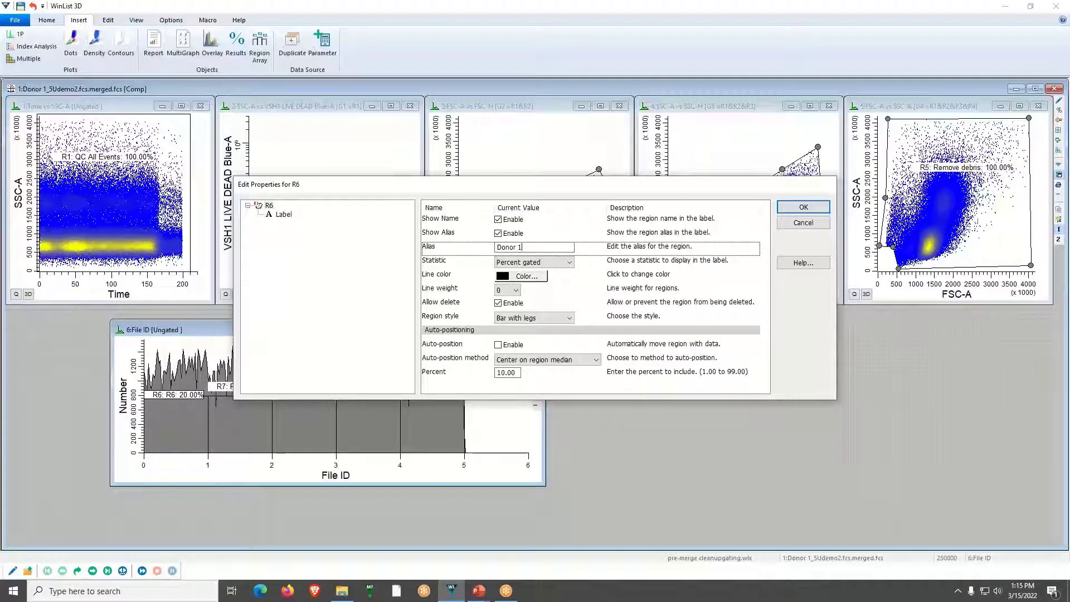
left_click(569, 264)
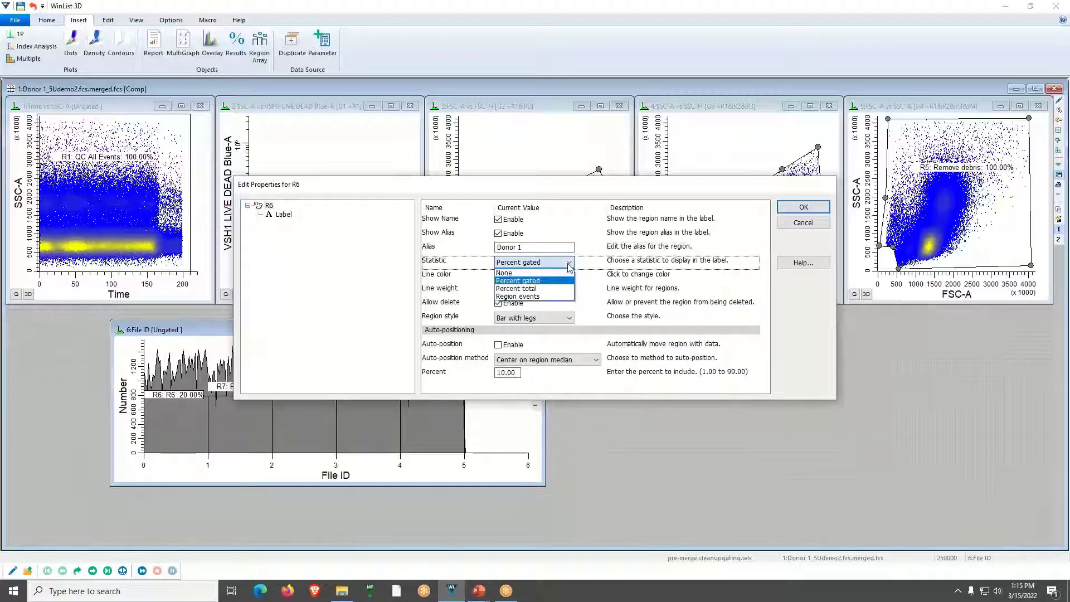
left_click(560, 297)
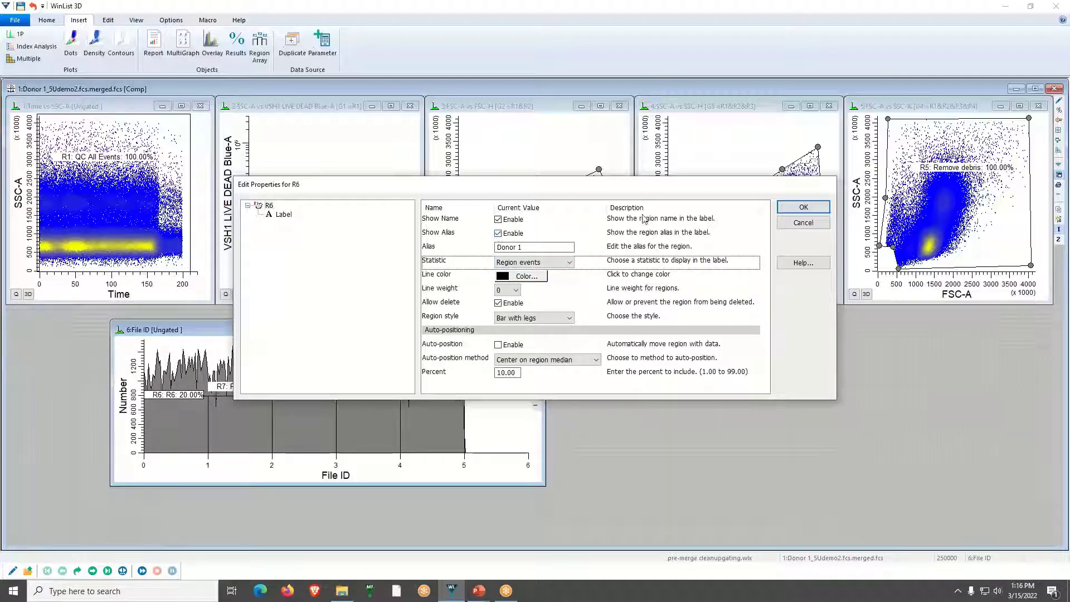
left_click(793, 206)
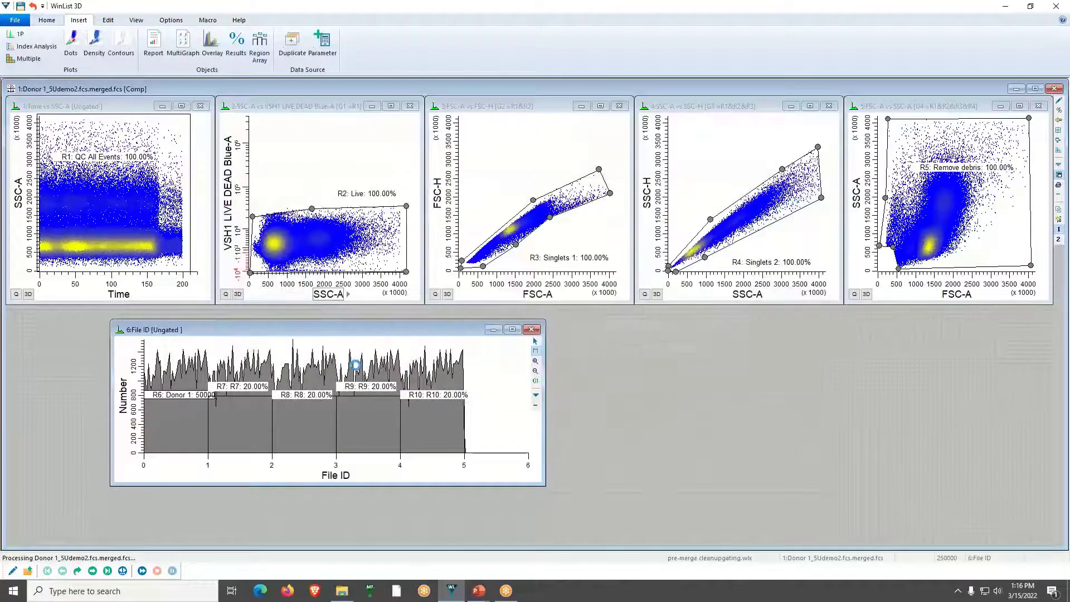
- Move the Donor 1 label up near the top of the histogram
left_click(175, 424)
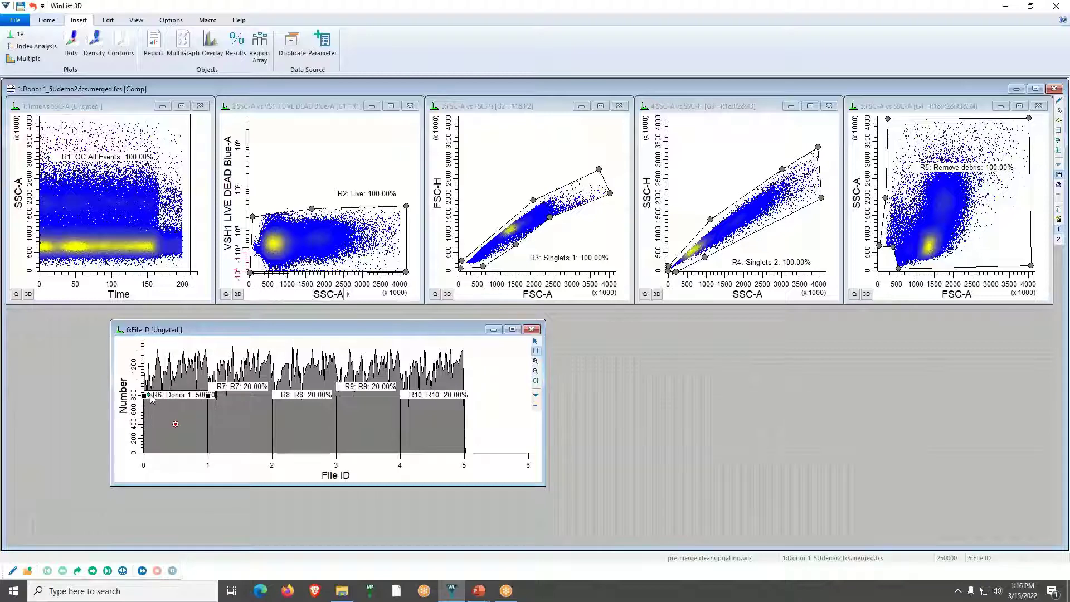
left_click_drag(148, 397, 148, 361)
left_click_drag(149, 361, 150, 361)
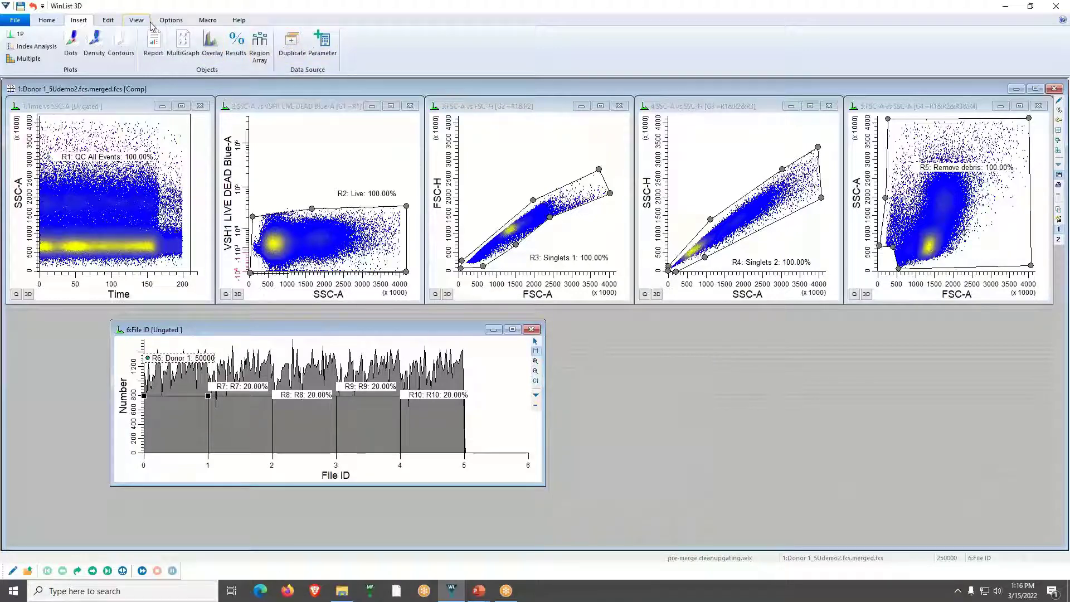
- In the Regions list, give region R7 the alias 'Donor 2'
left_click(53, 23)
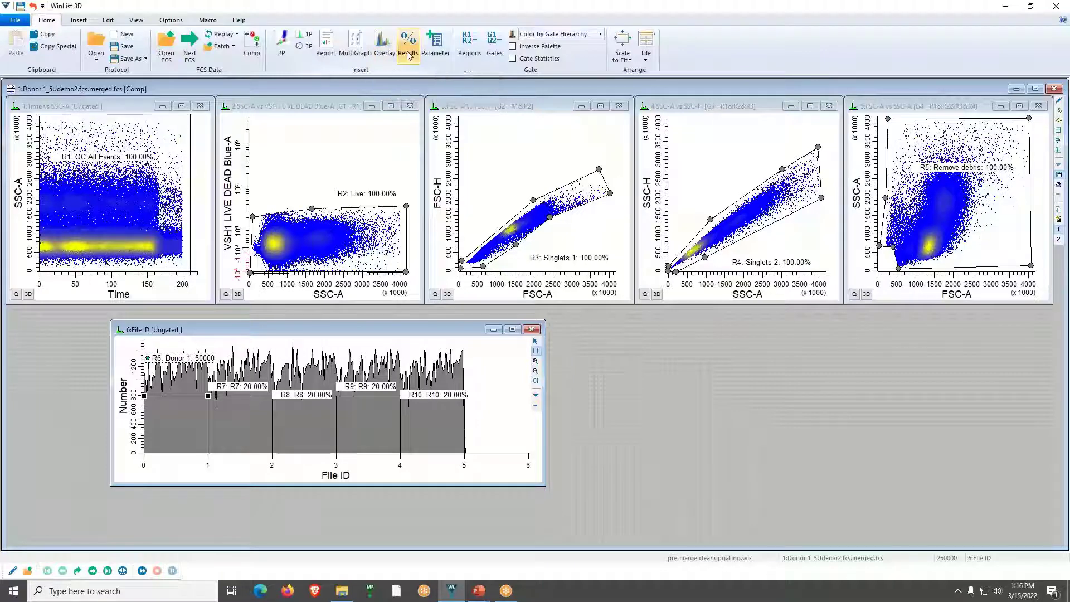
left_click(469, 49)
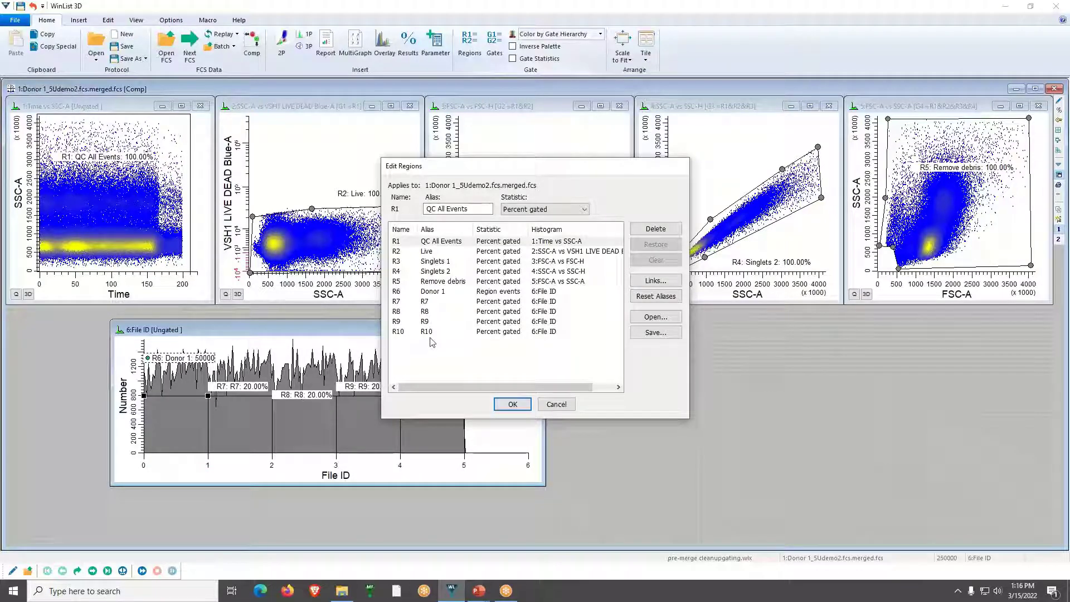
left_click(425, 304)
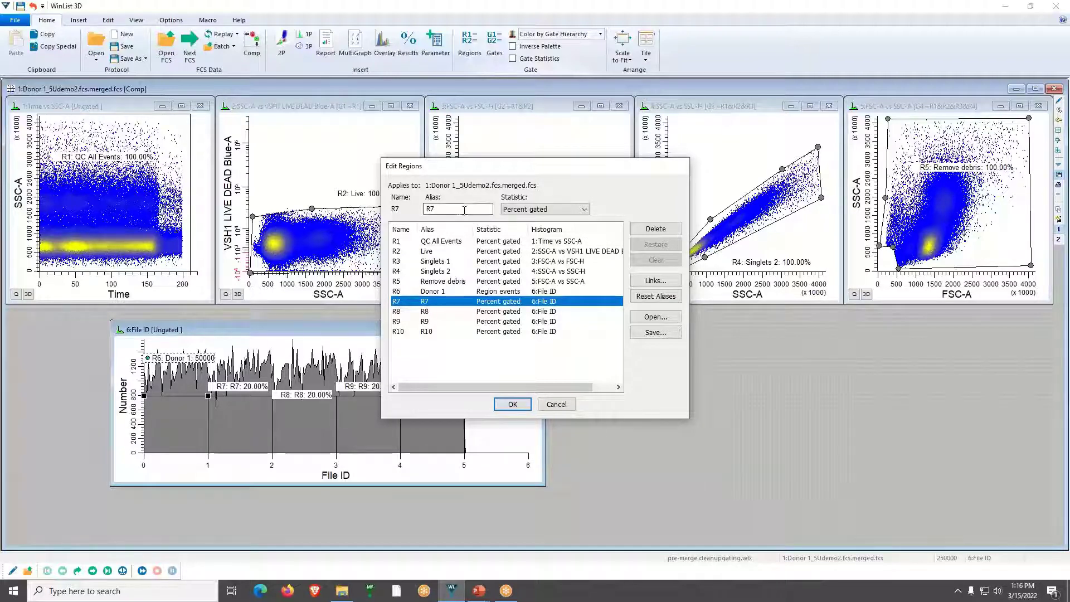
double_click(425, 208)
type("Din")
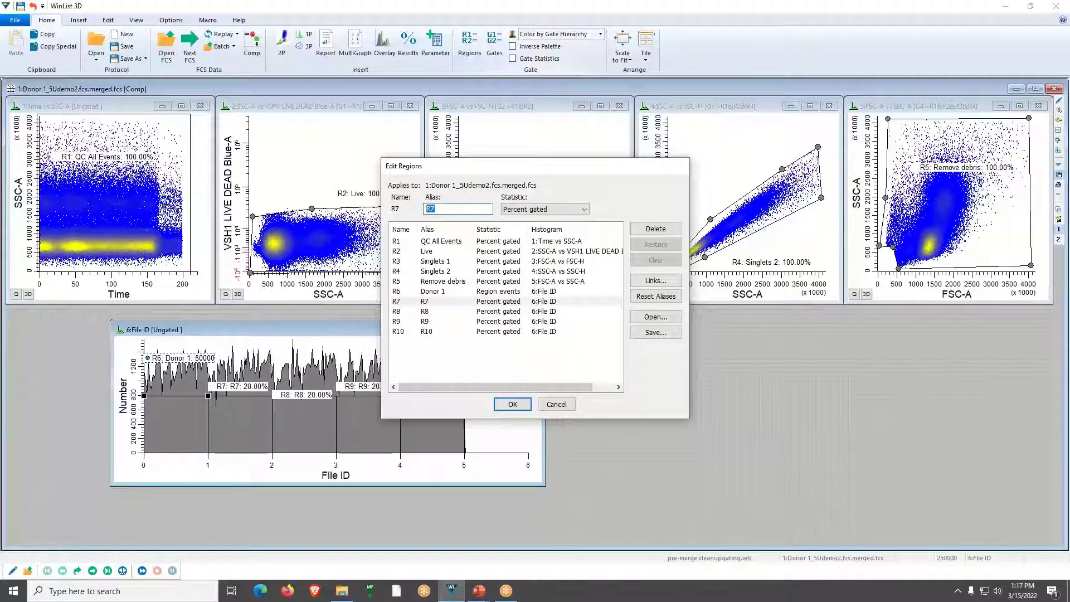
type("o2")
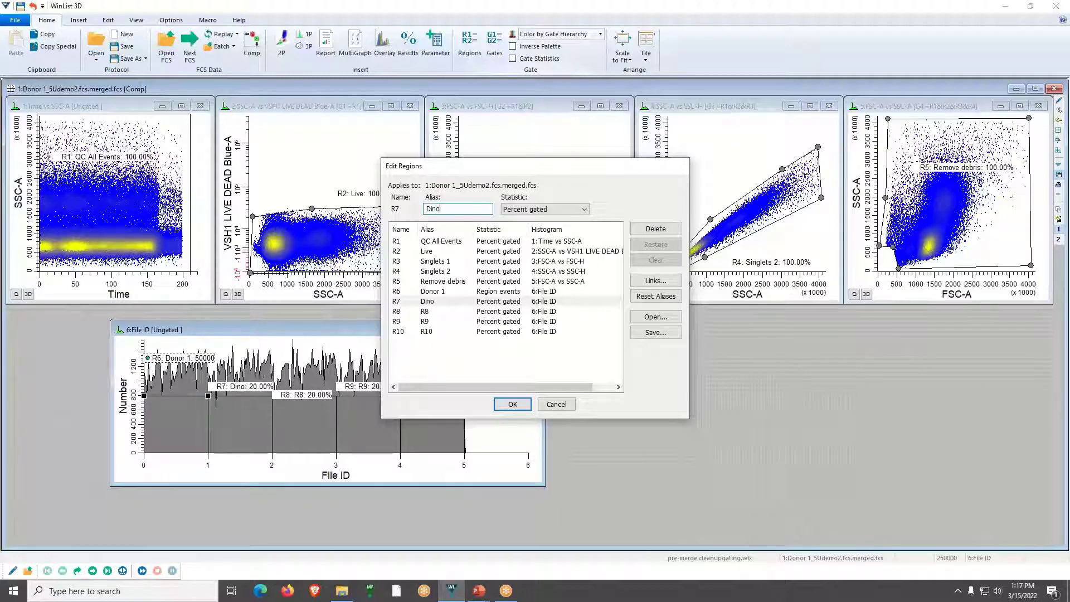
key("BackSpace")
key("BackSpace")
type("or 2")
key("BackSpace")
type("0")
key("BackSpace")
type("o")
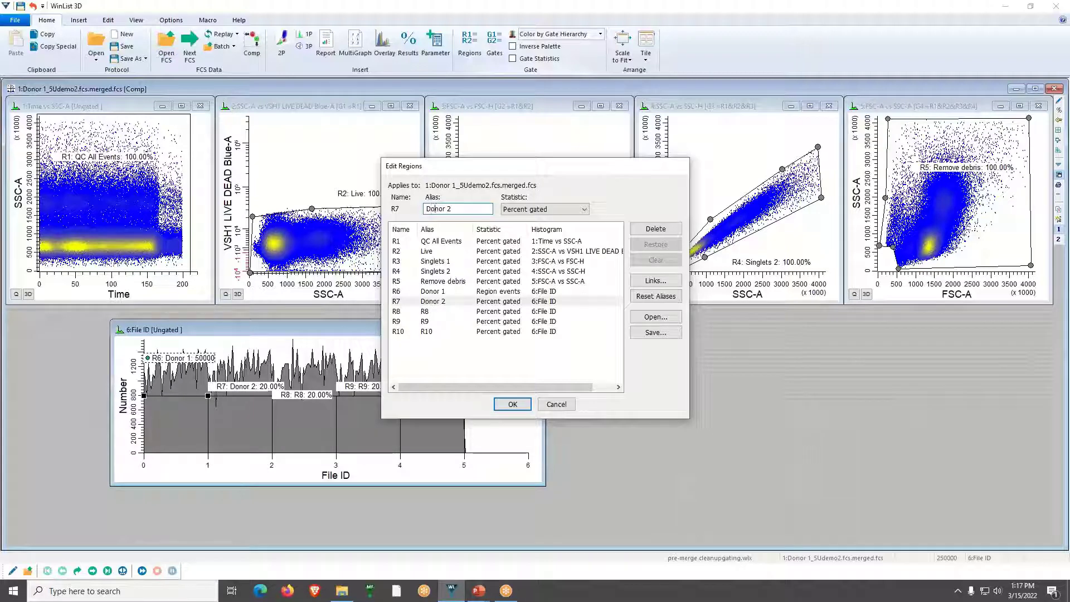
- Set R7's label statistic to Region events so it shows 50000, and apply the edits
left_click(568, 212)
left_click(556, 245)
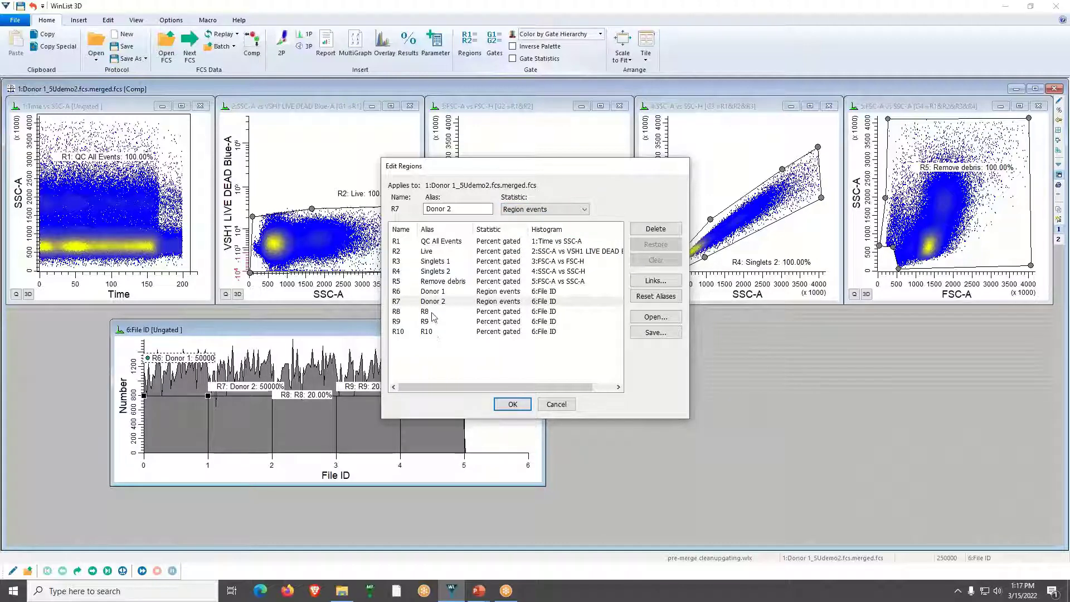
left_click(511, 404)
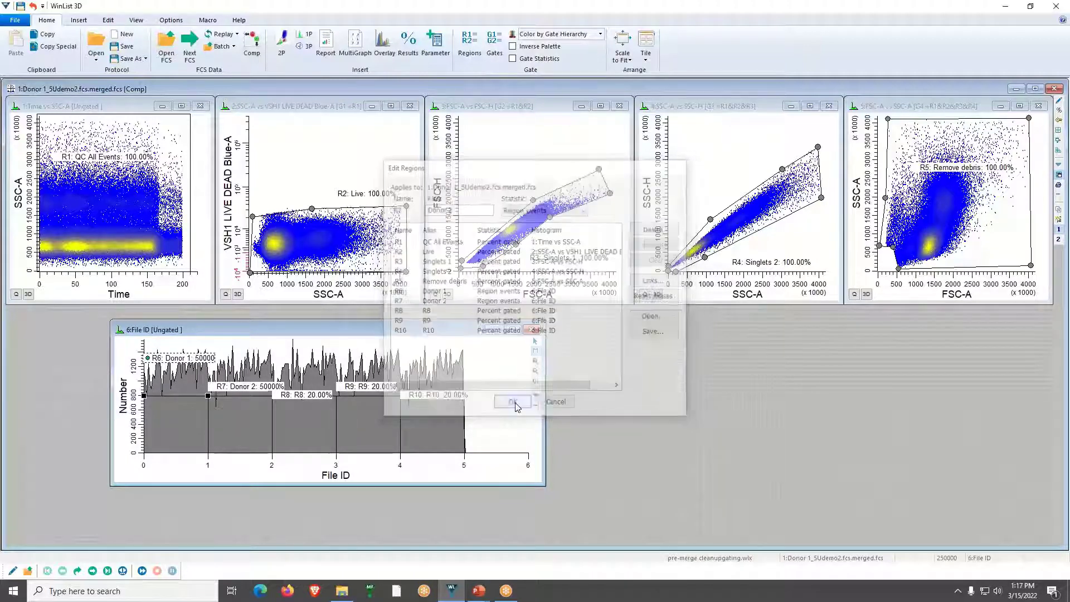
left_click(607, 424)
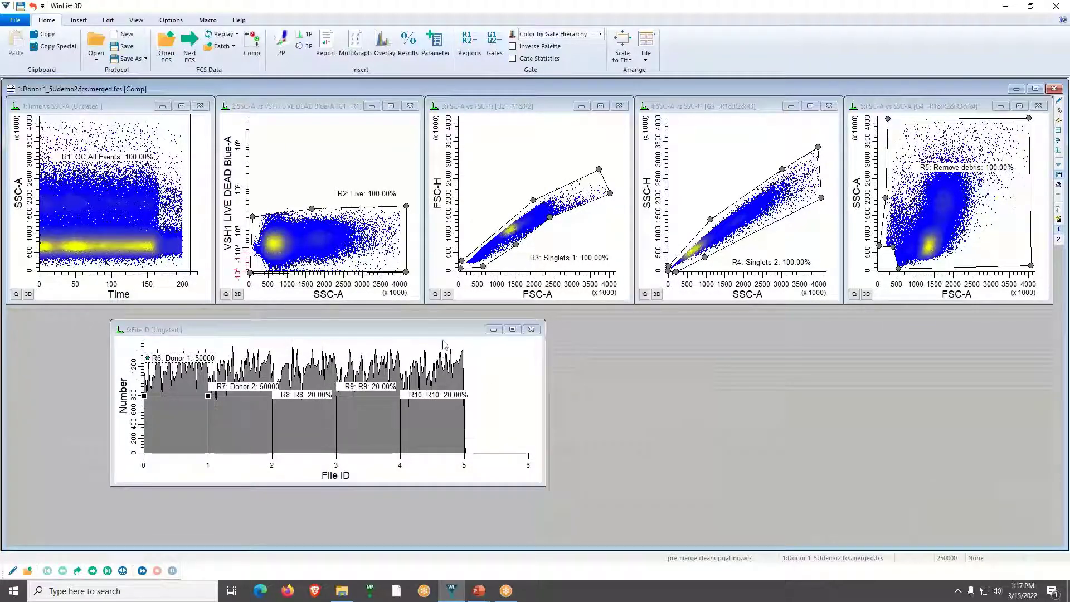
left_click(509, 348)
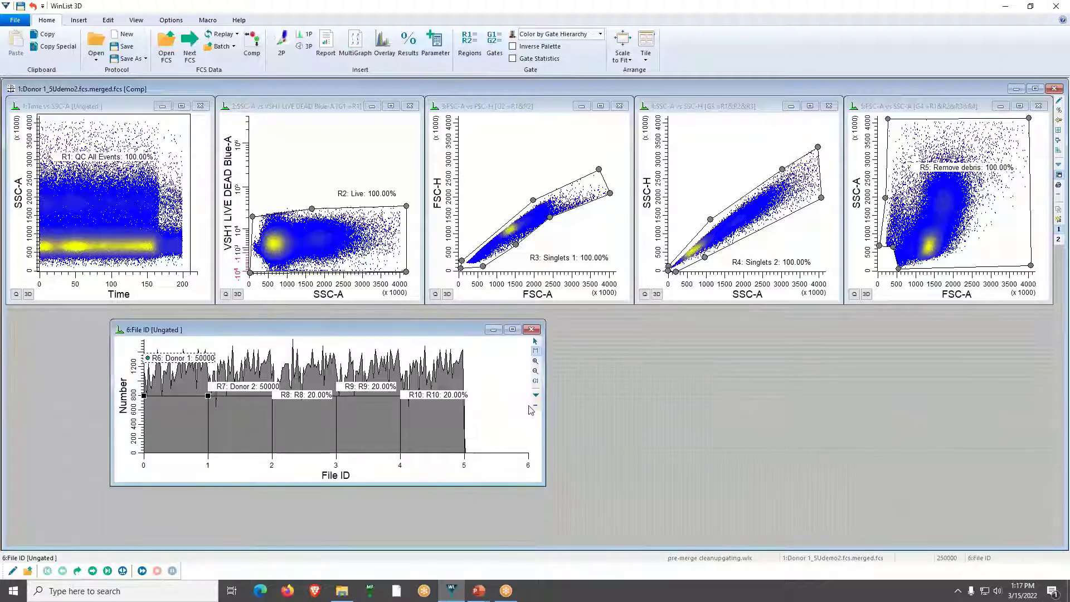
left_click(538, 381)
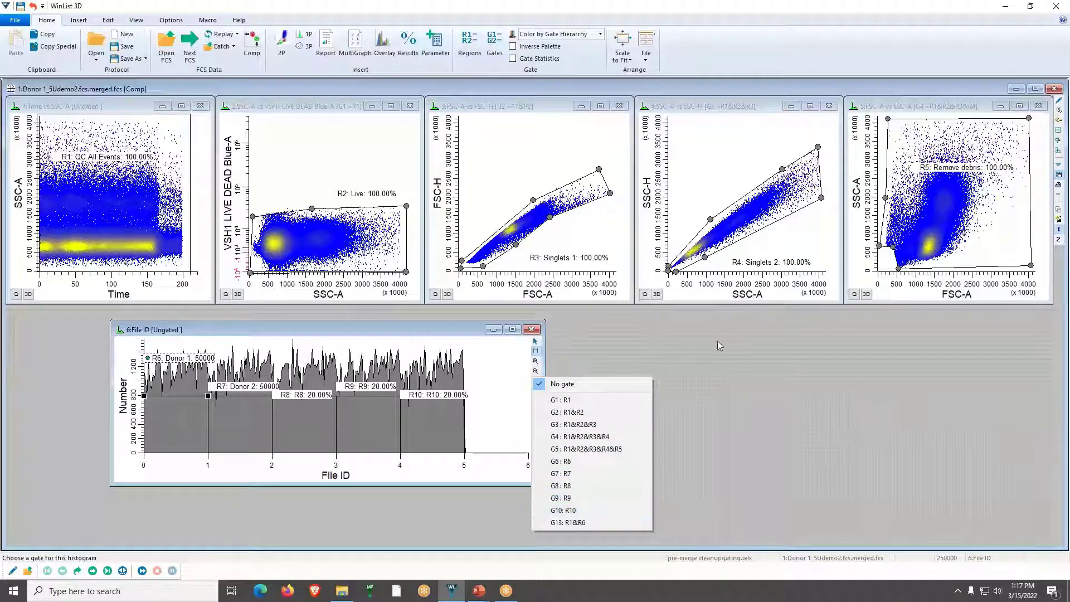
left_click(731, 363)
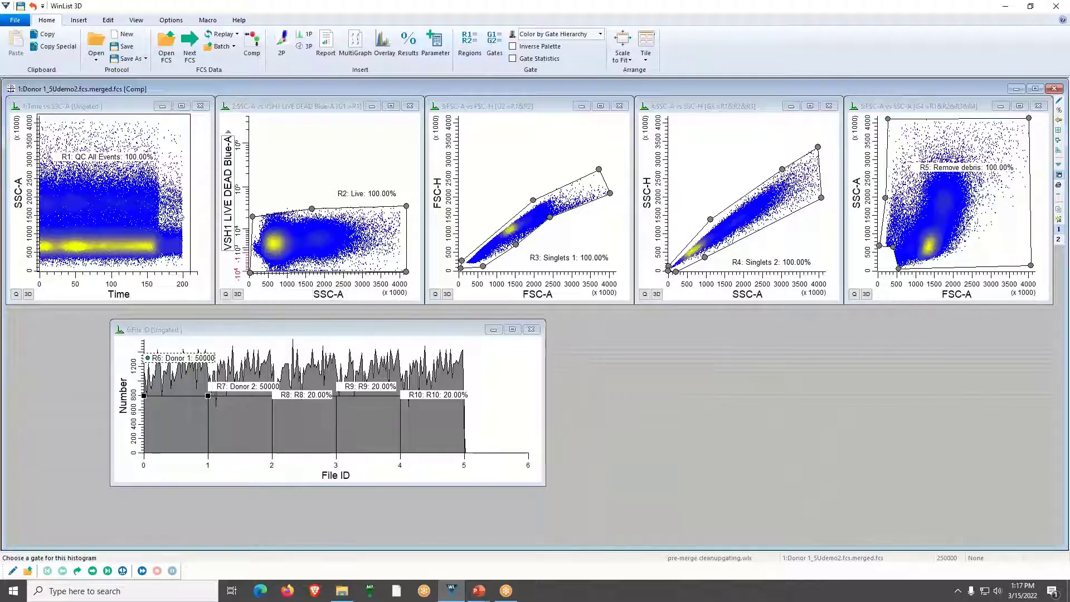
- Open bundle '5mergedfileswithcleanupgating_gating scheme_pre-Censedemo.wlb' and show page 1's File ID histogram
left_click(94, 58)
left_click(123, 85)
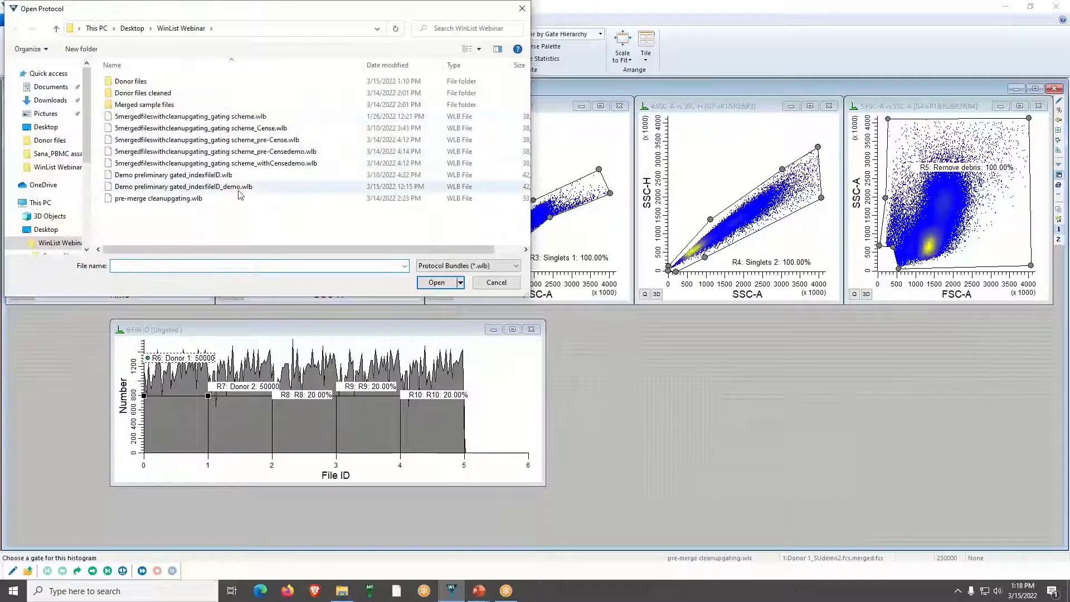
left_click(241, 153)
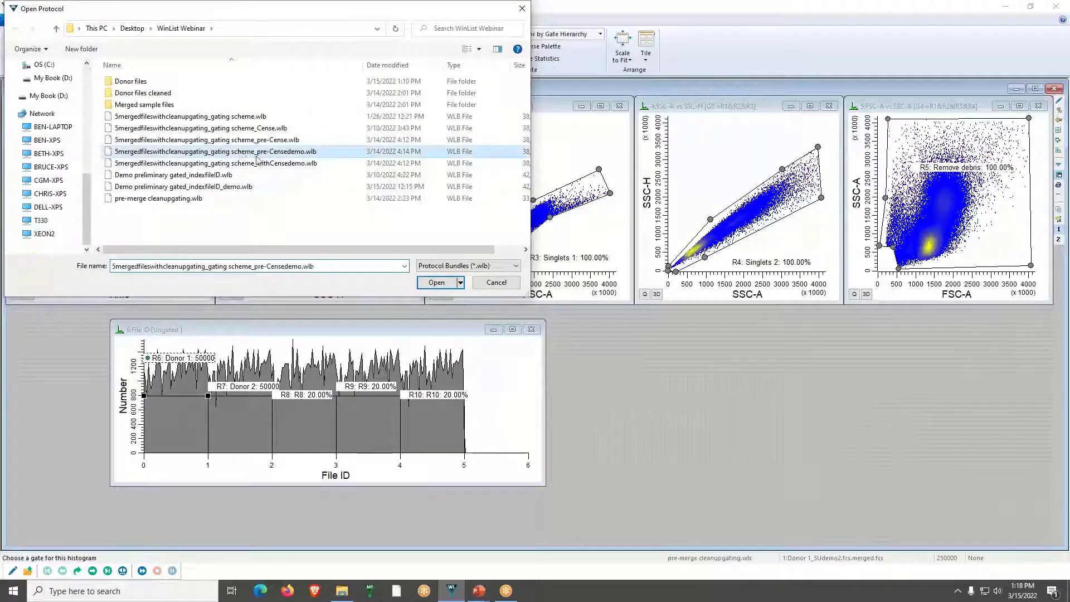
left_click(440, 284)
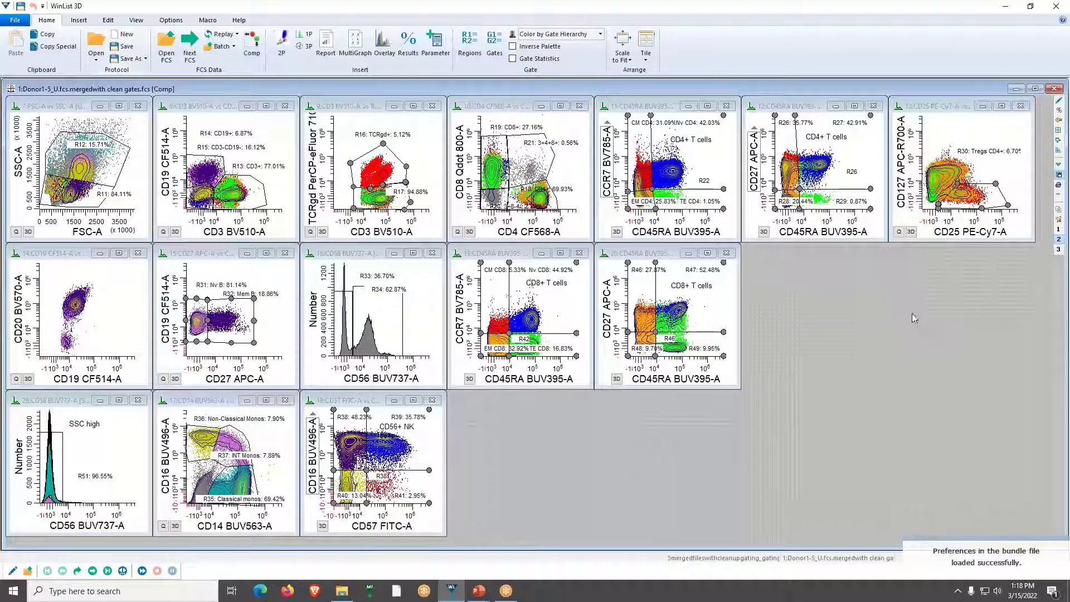
left_click(1062, 230)
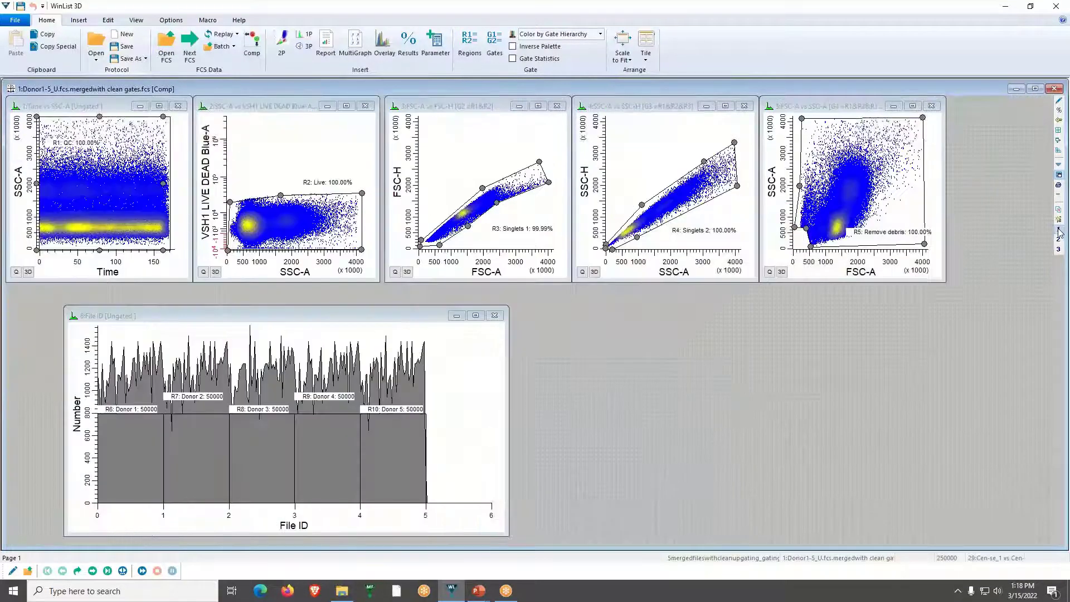